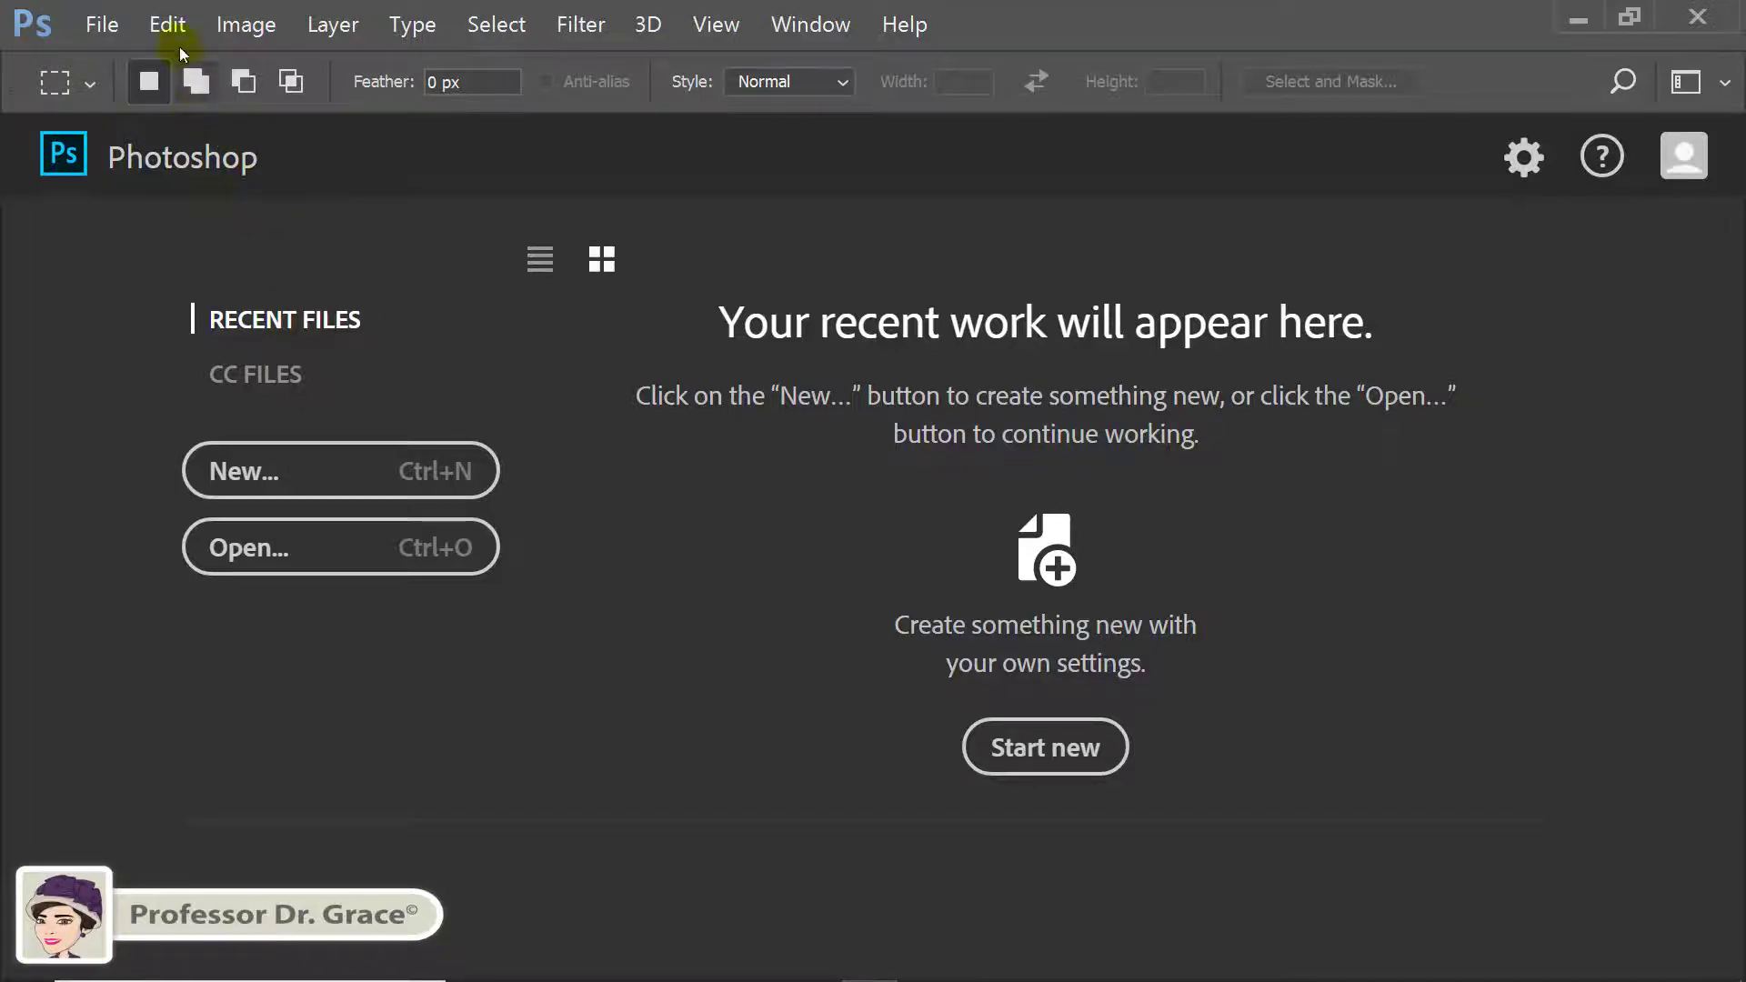
- Choose the lightest Color Theme in Interface preferences and confirm with OK
left_click(169, 25)
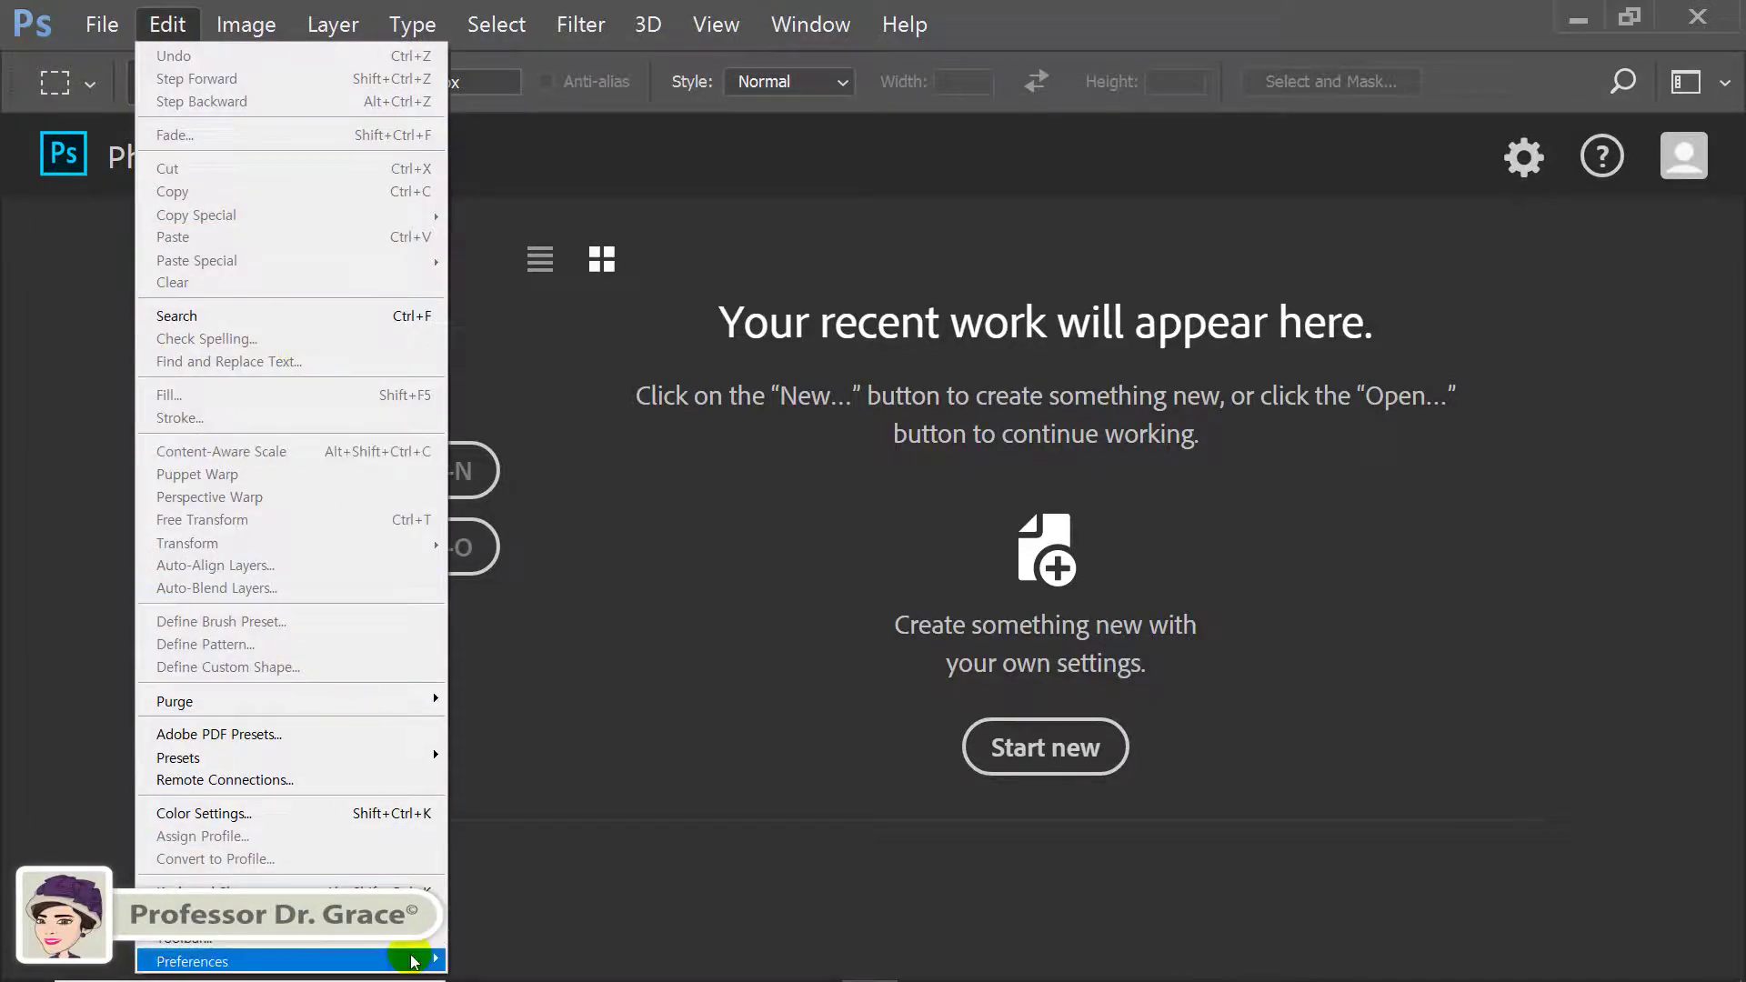
mouse_move(414, 961)
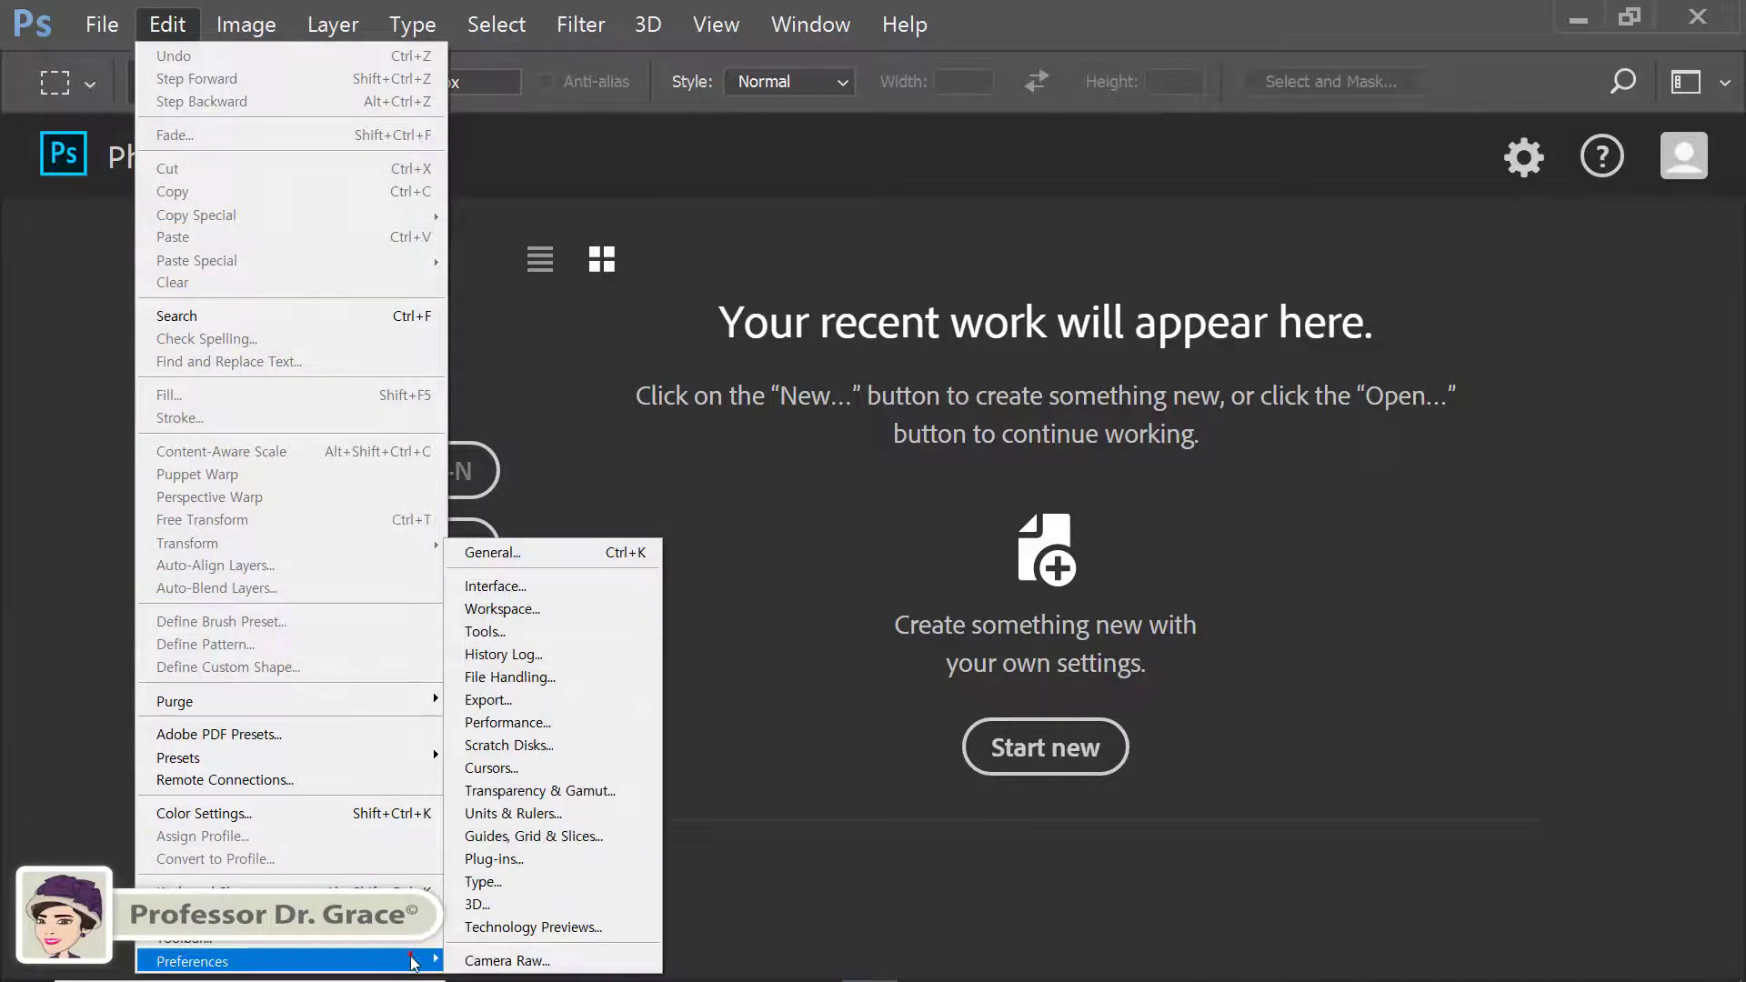
left_click(627, 586)
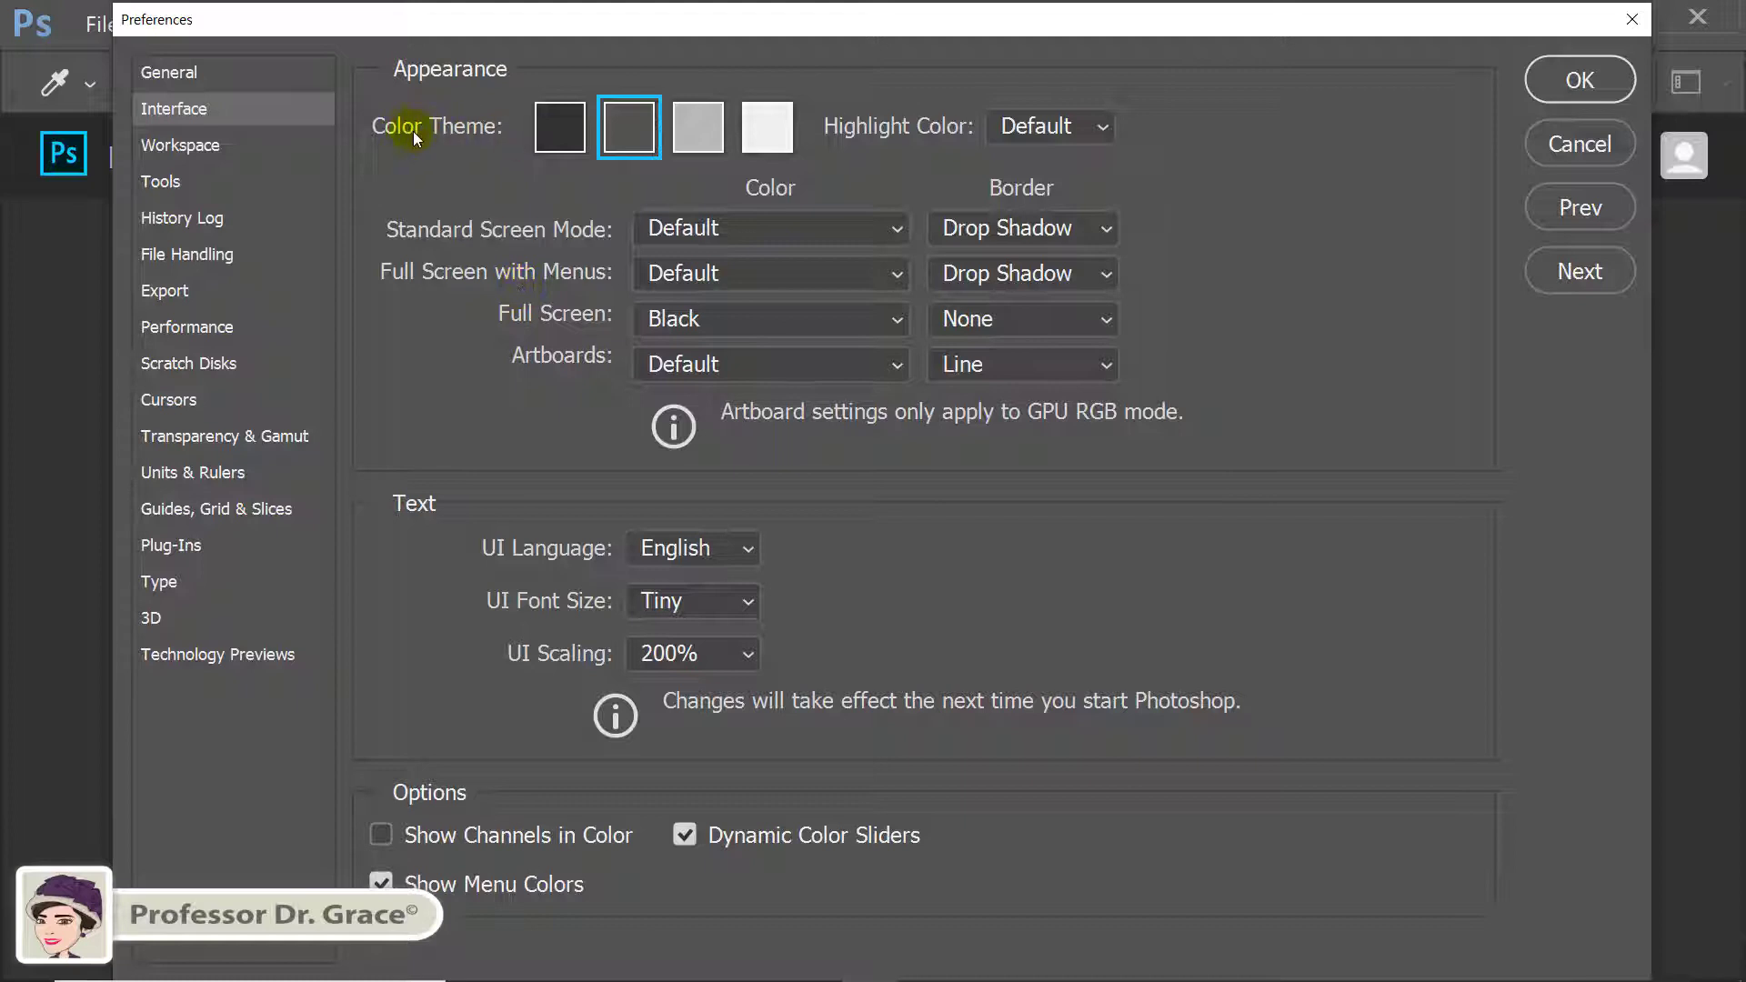
left_click(775, 133)
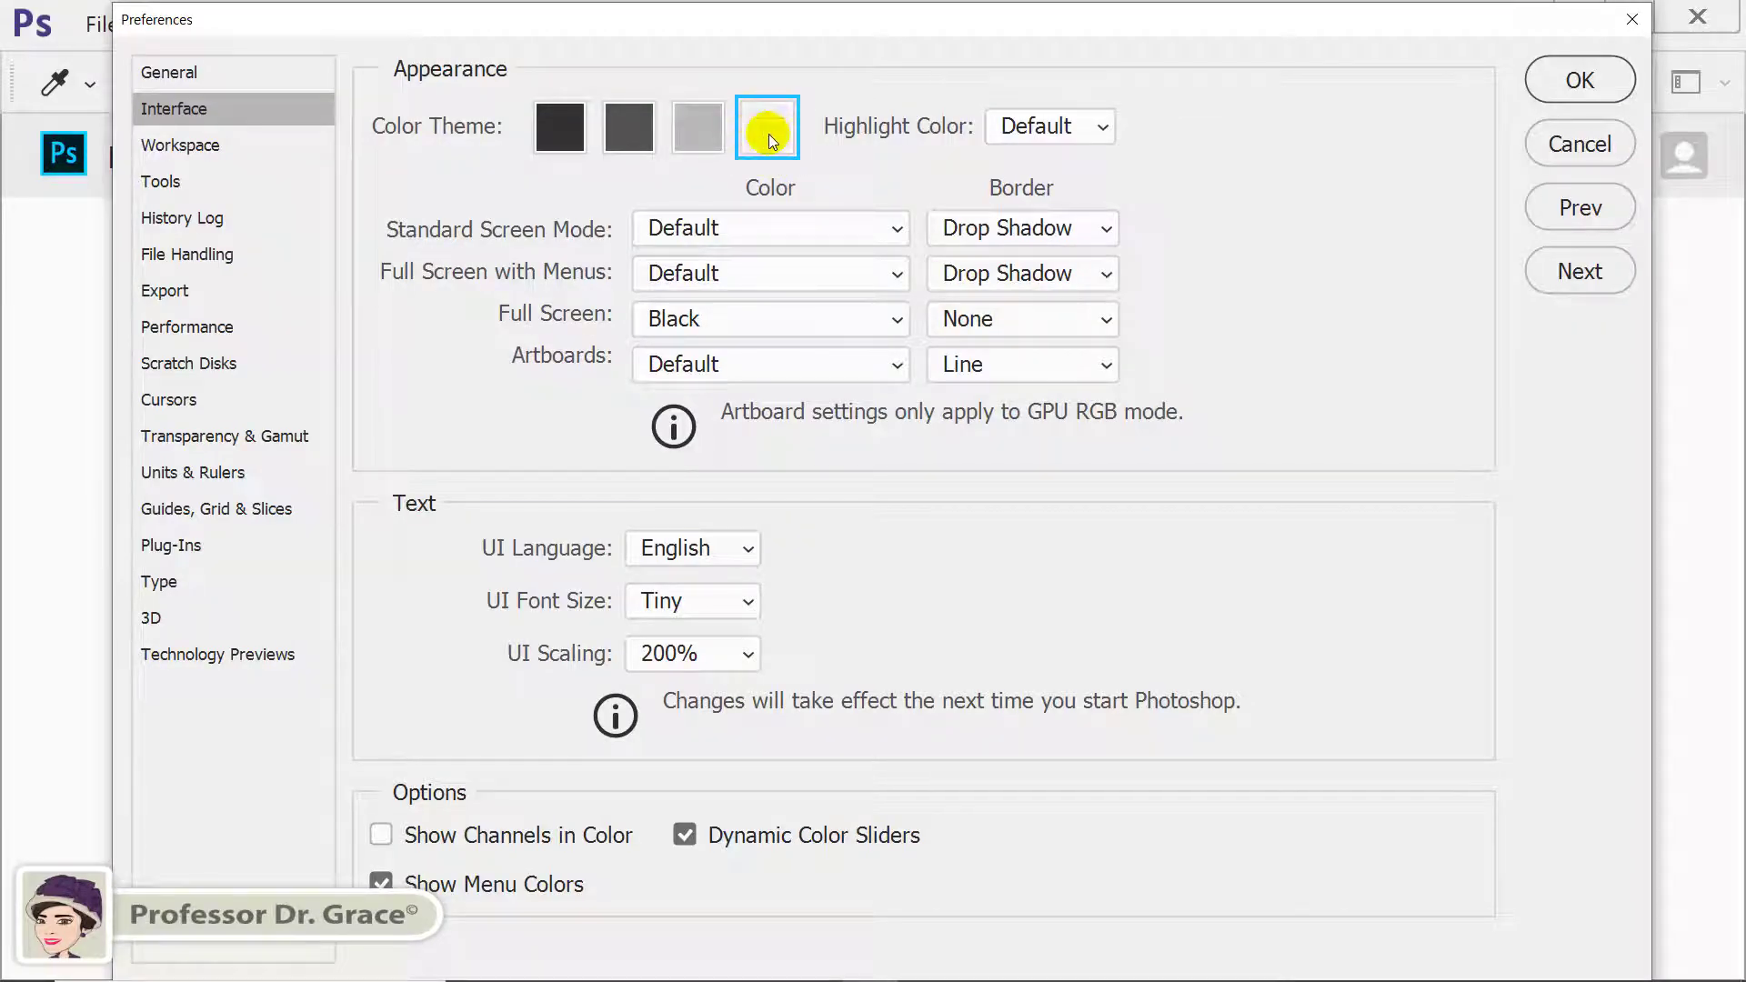
left_click(241, 480)
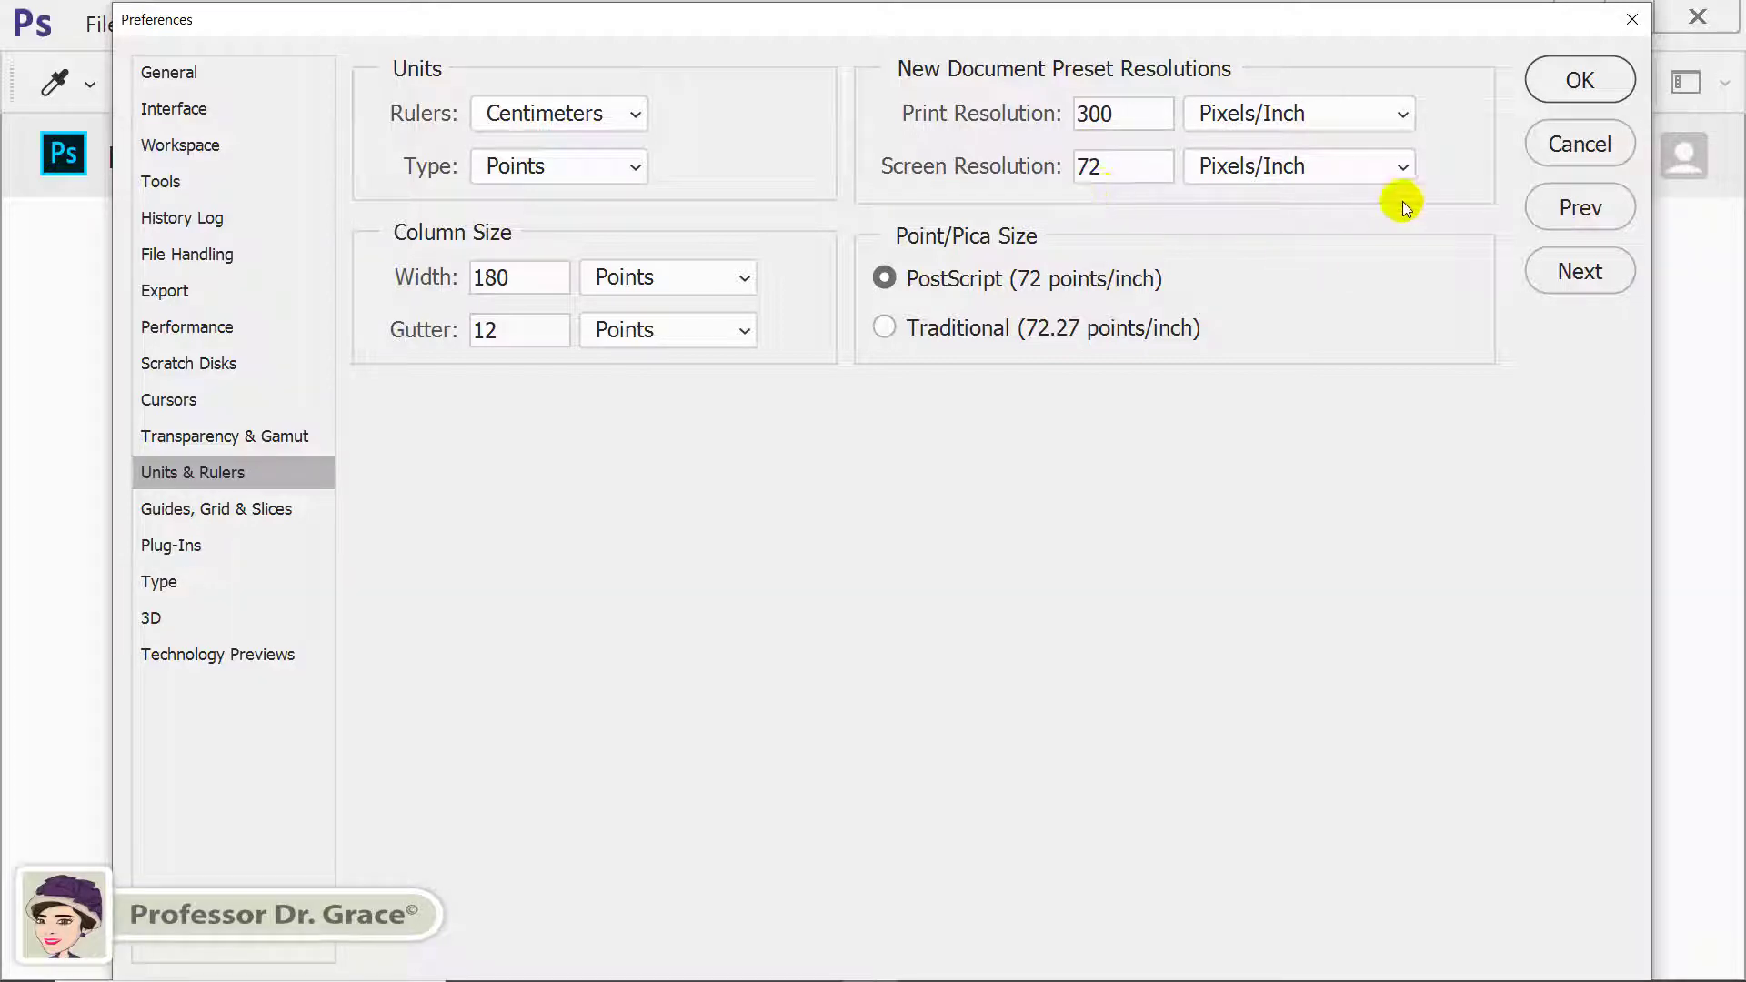
left_click(1537, 89)
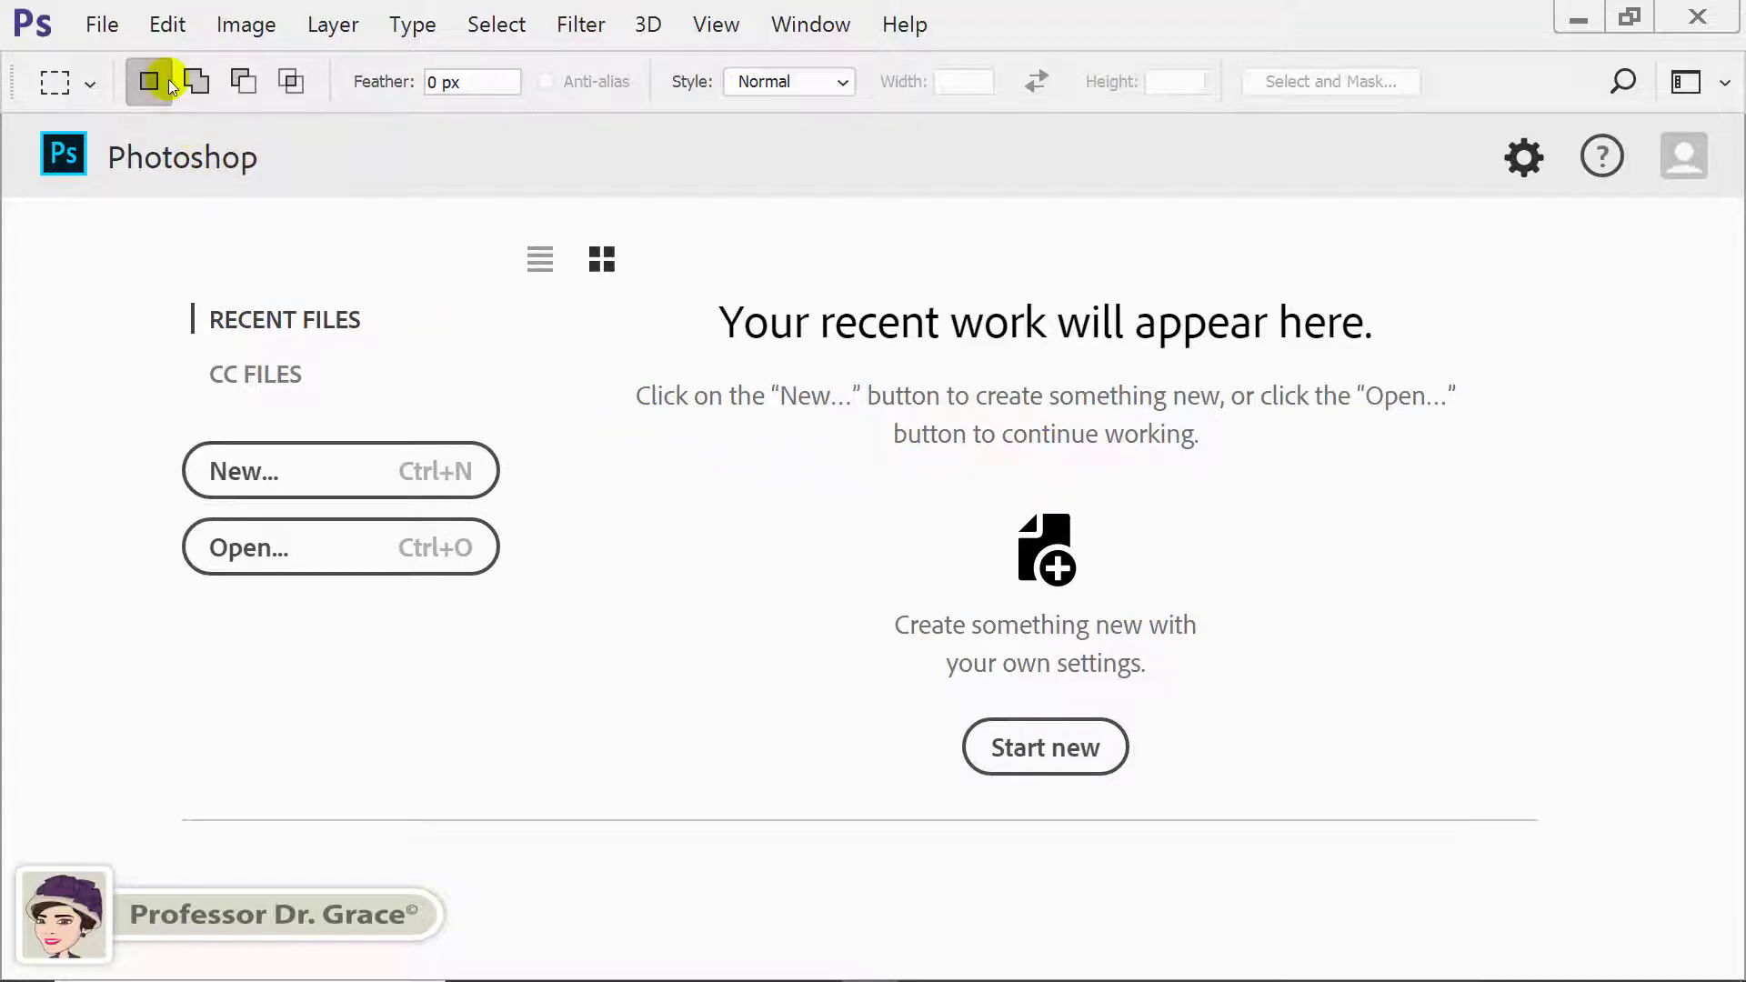
- Open the New Document dialog showing the default 16 x 12 cm, 300 ppi preset
left_click(106, 25)
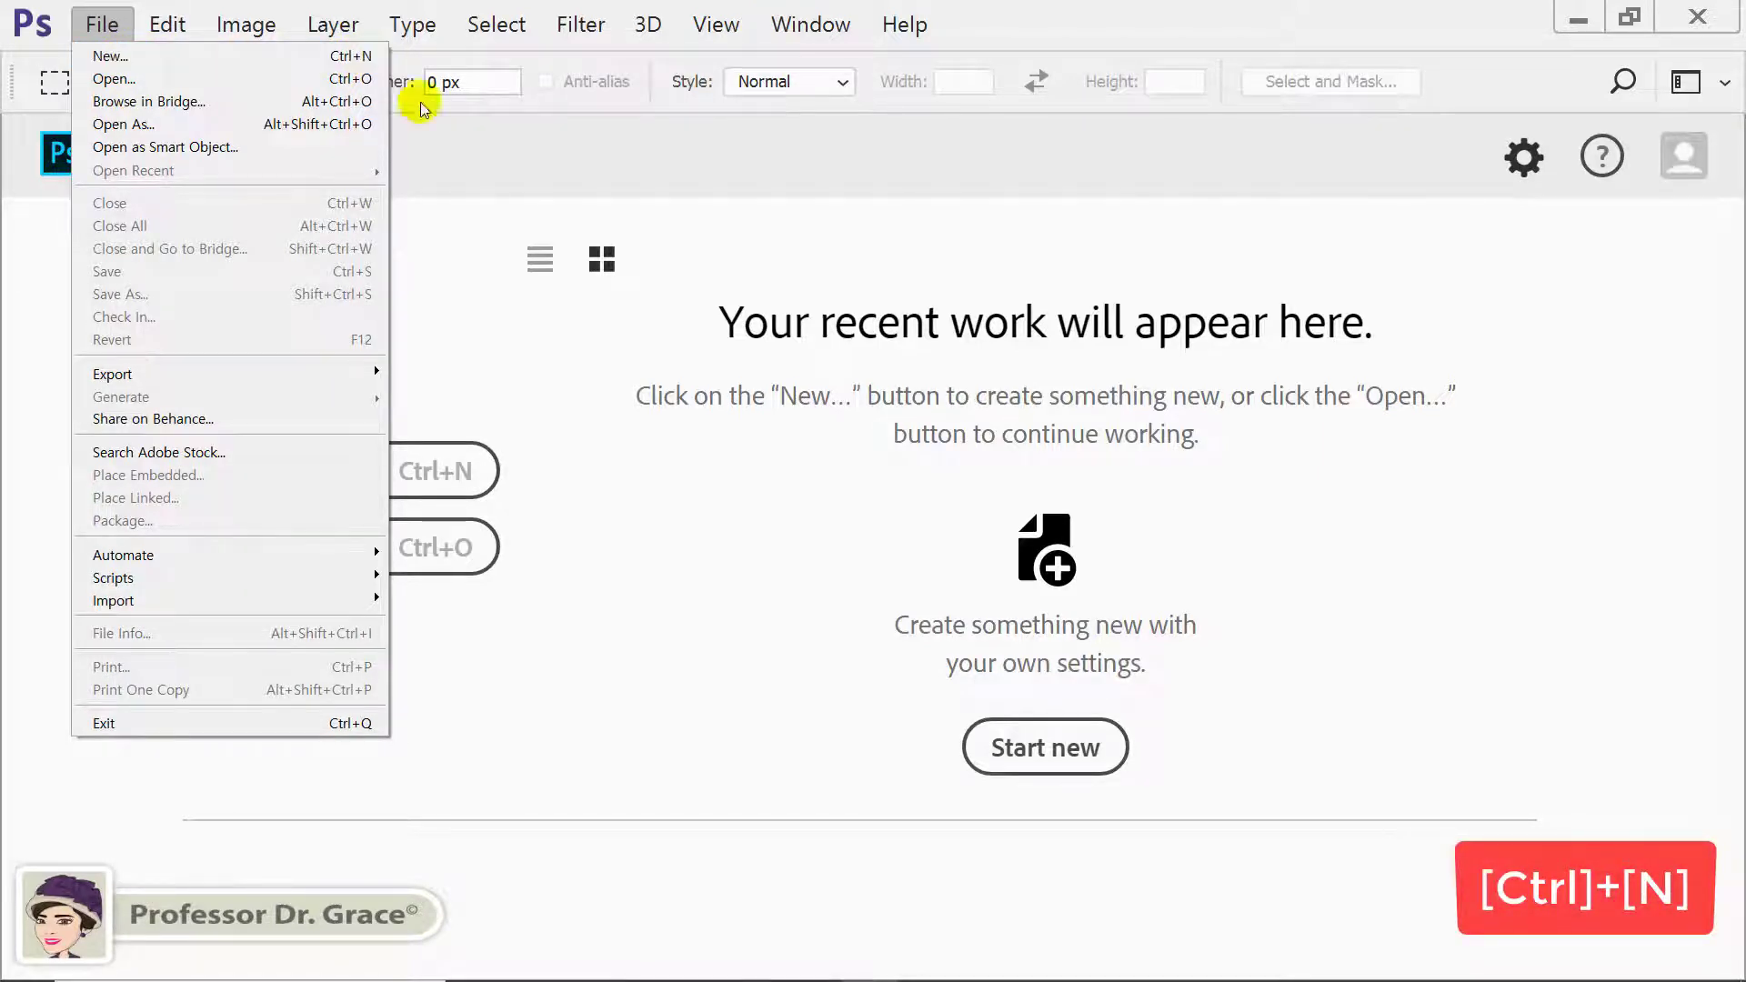
left_click(734, 570)
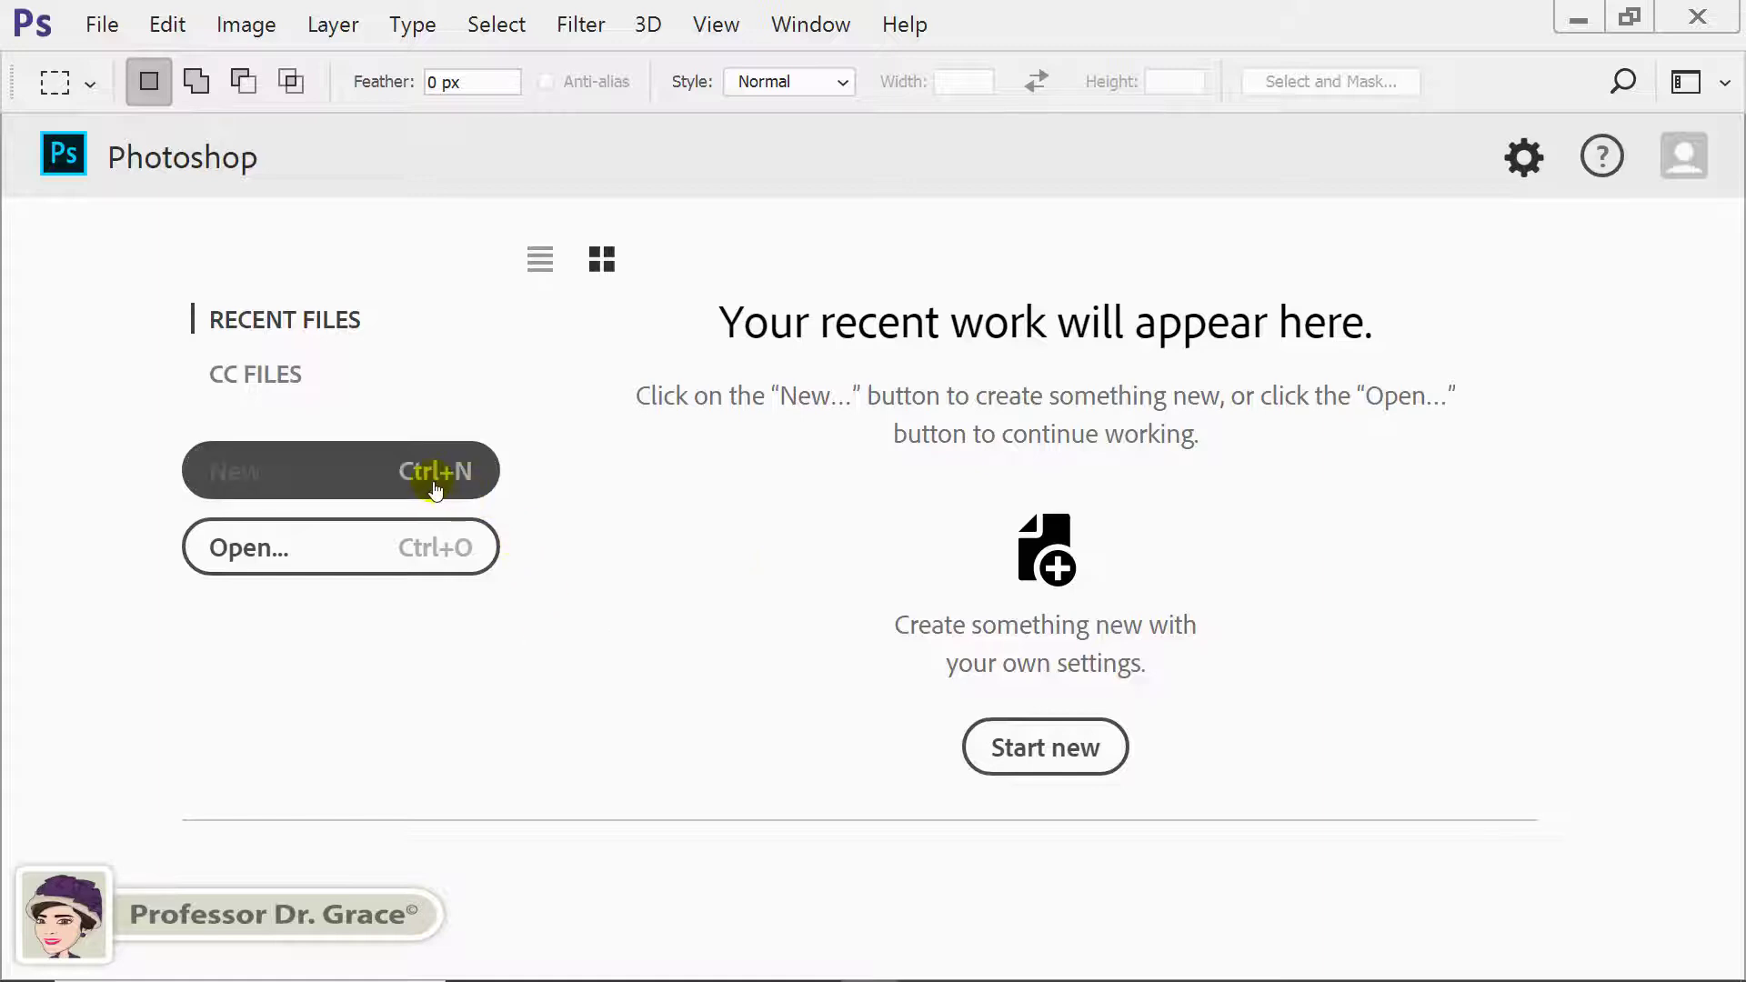
left_click(266, 483)
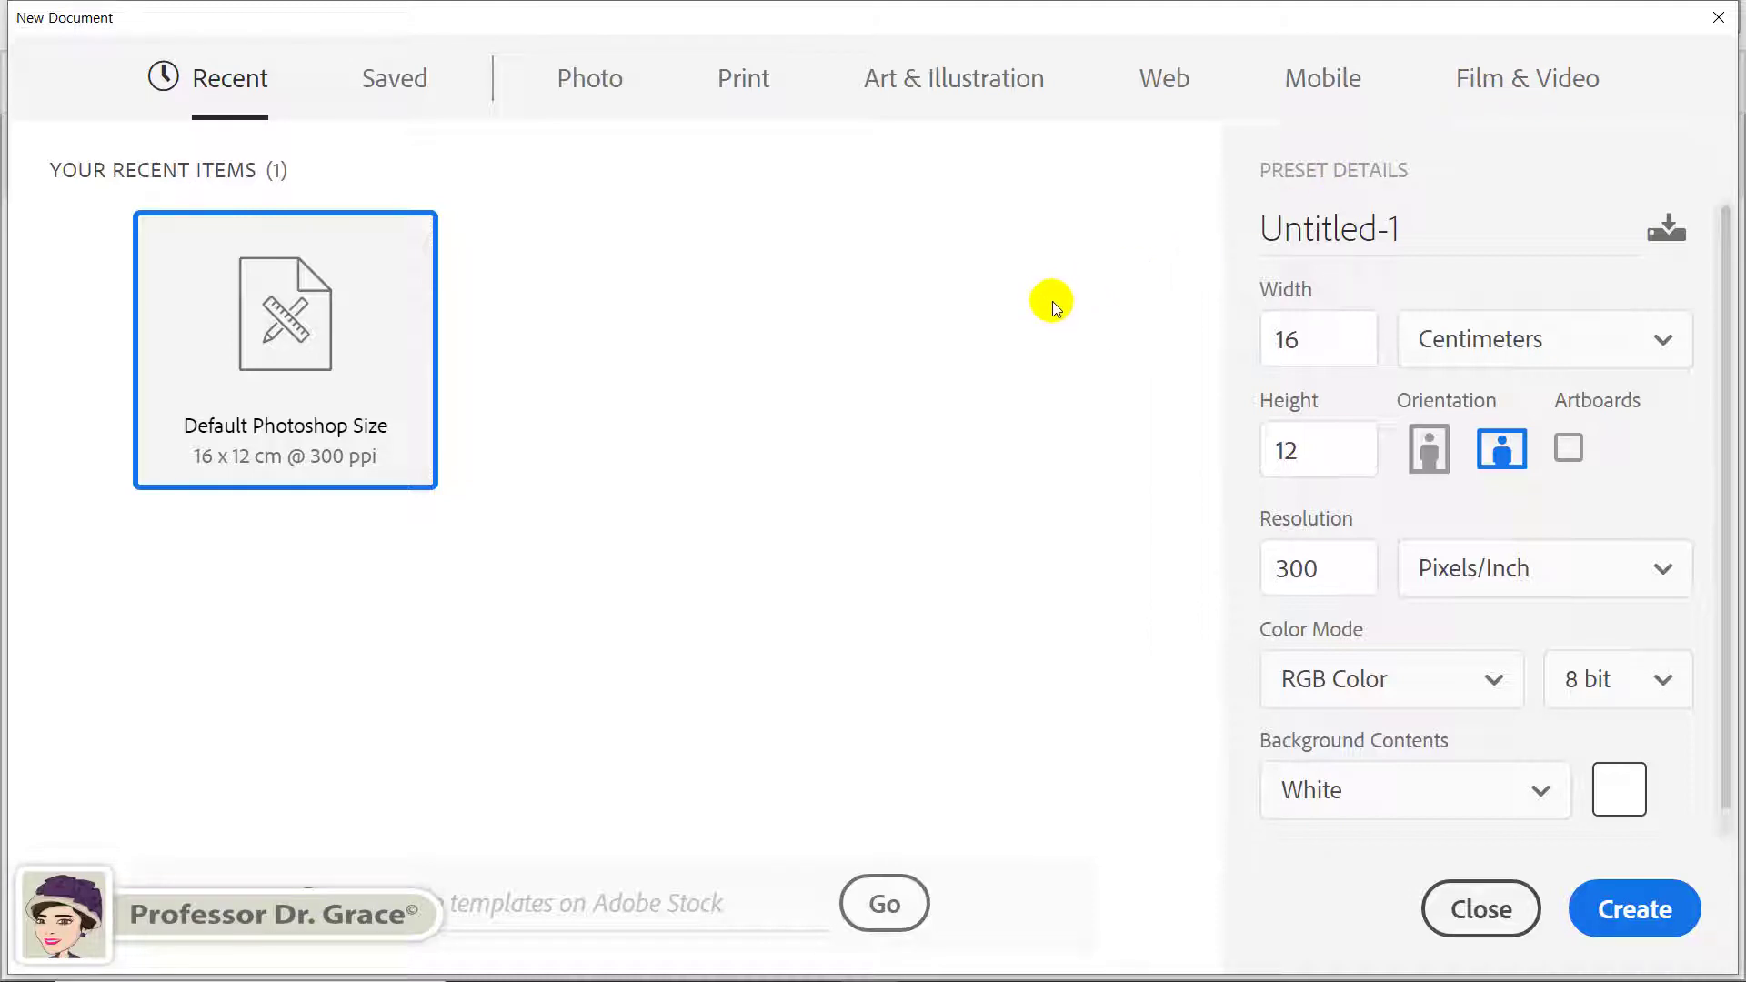
- Browse the Photo, Print, Art & Illustration, Web, Mobile and Film & Video preset tabs
left_click(588, 76)
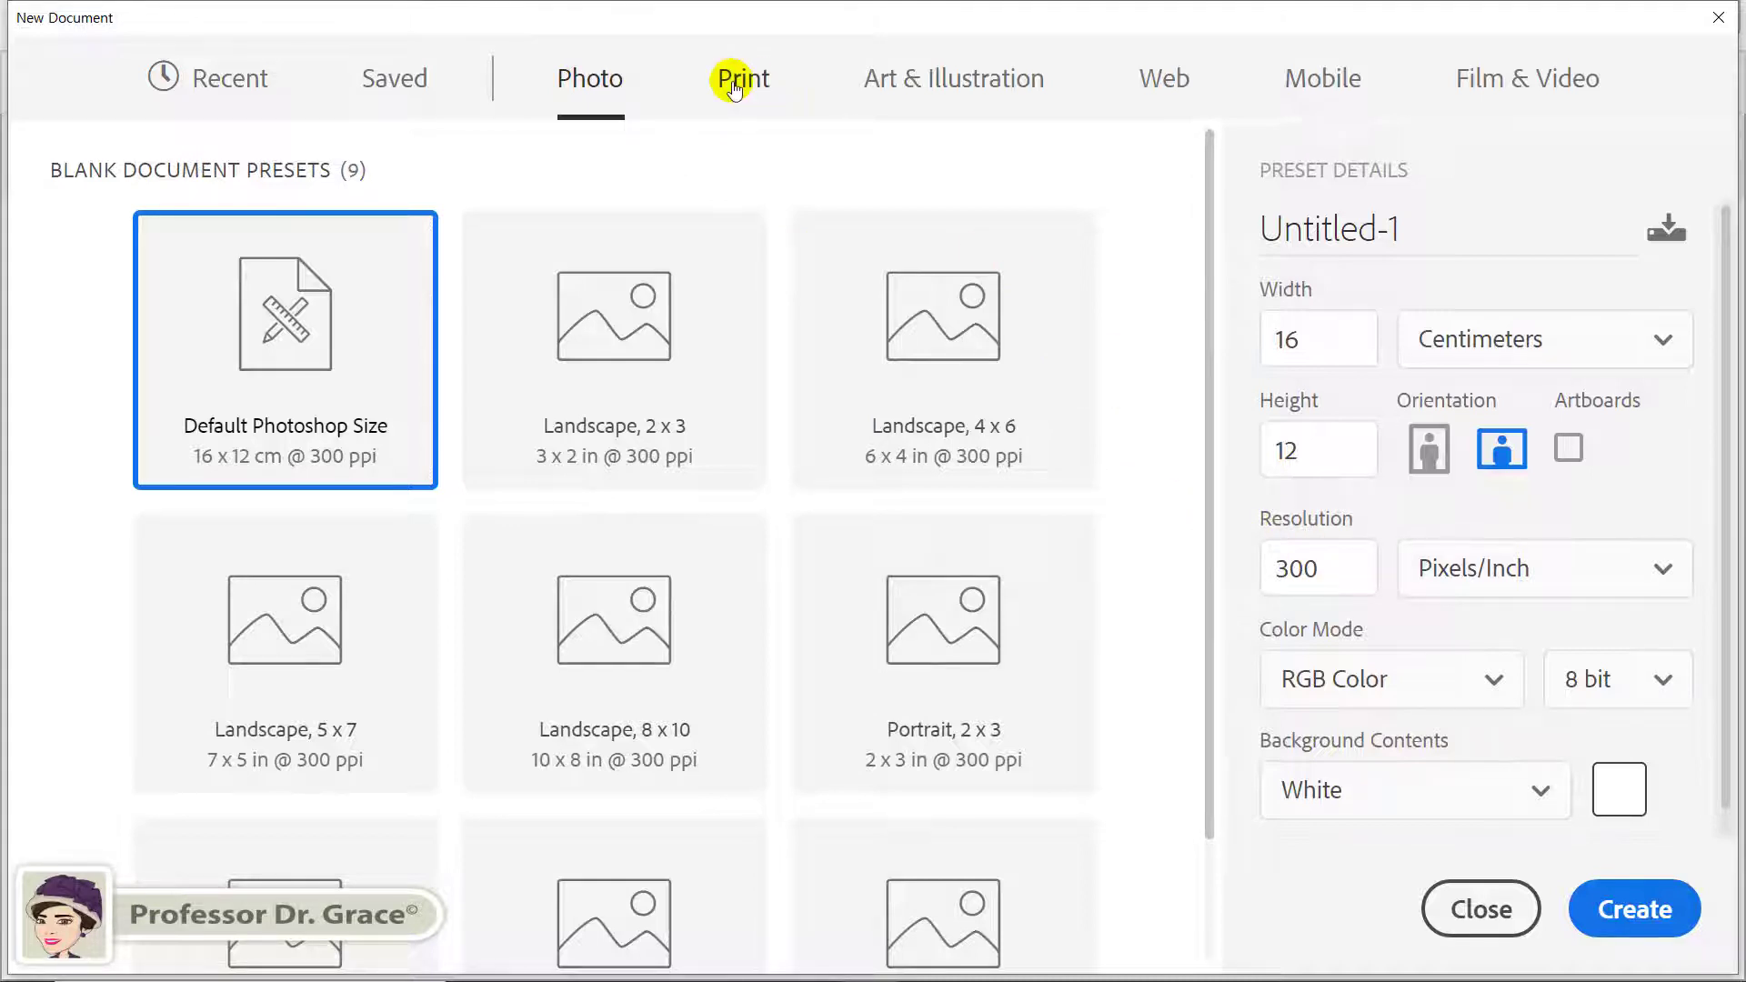
left_click(735, 87)
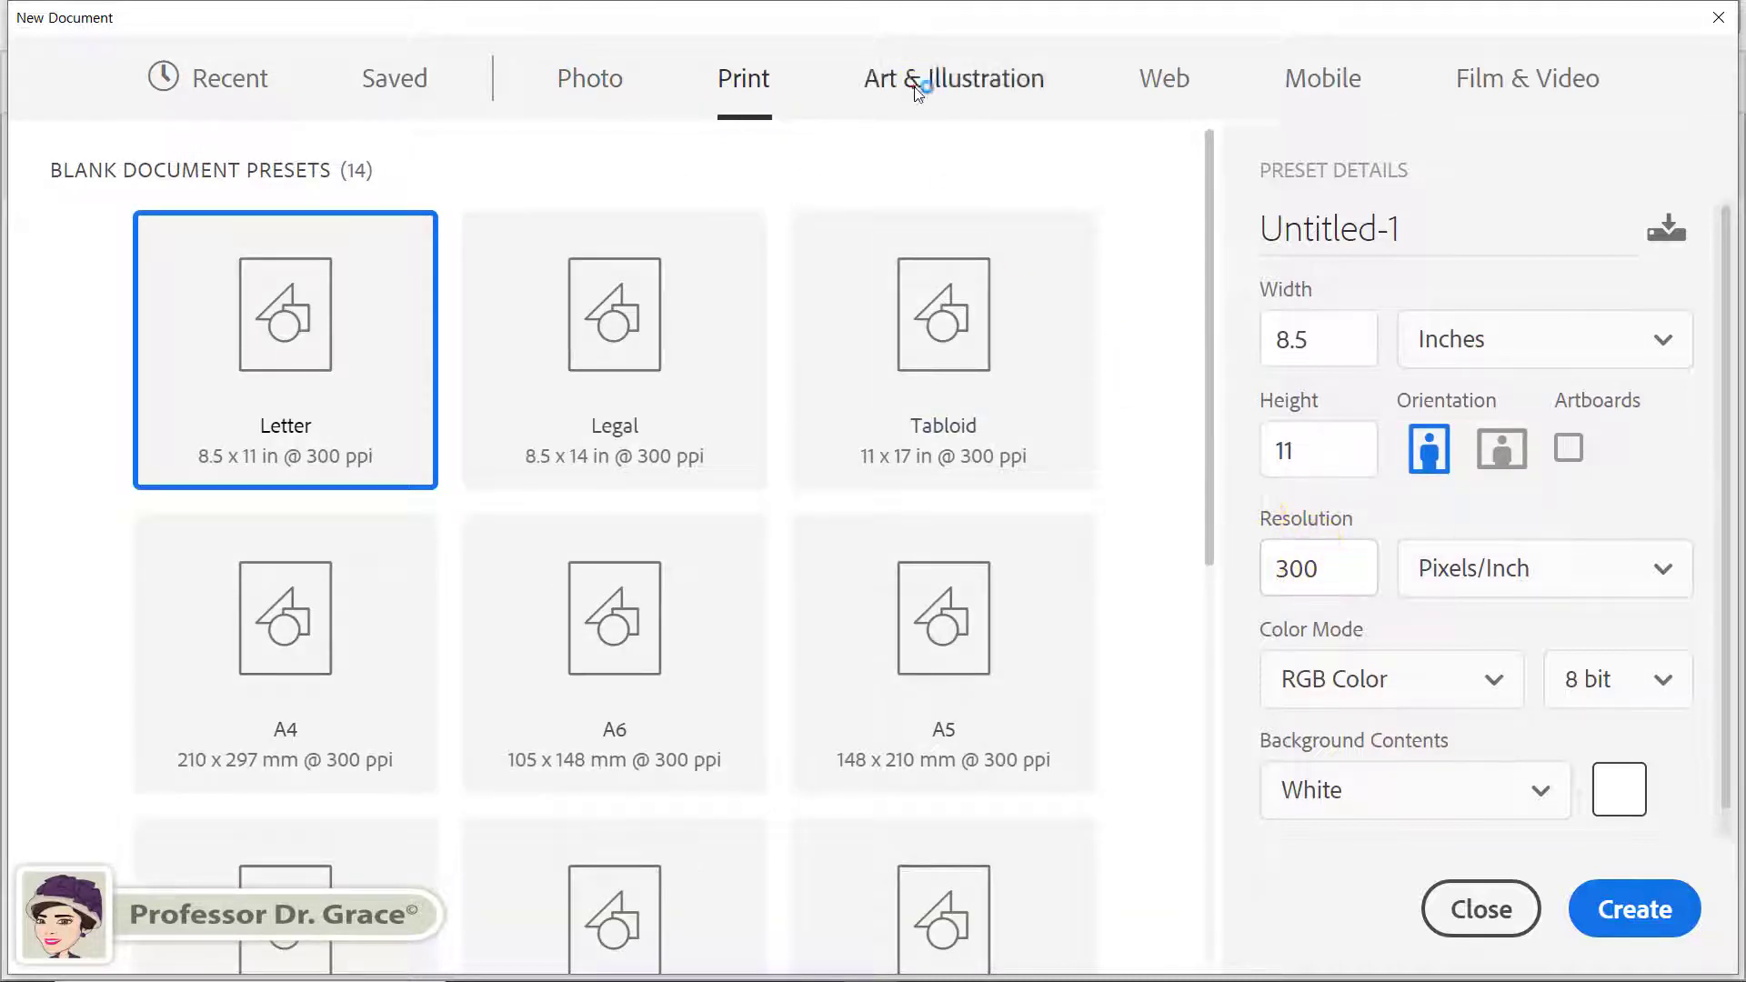
left_click(917, 91)
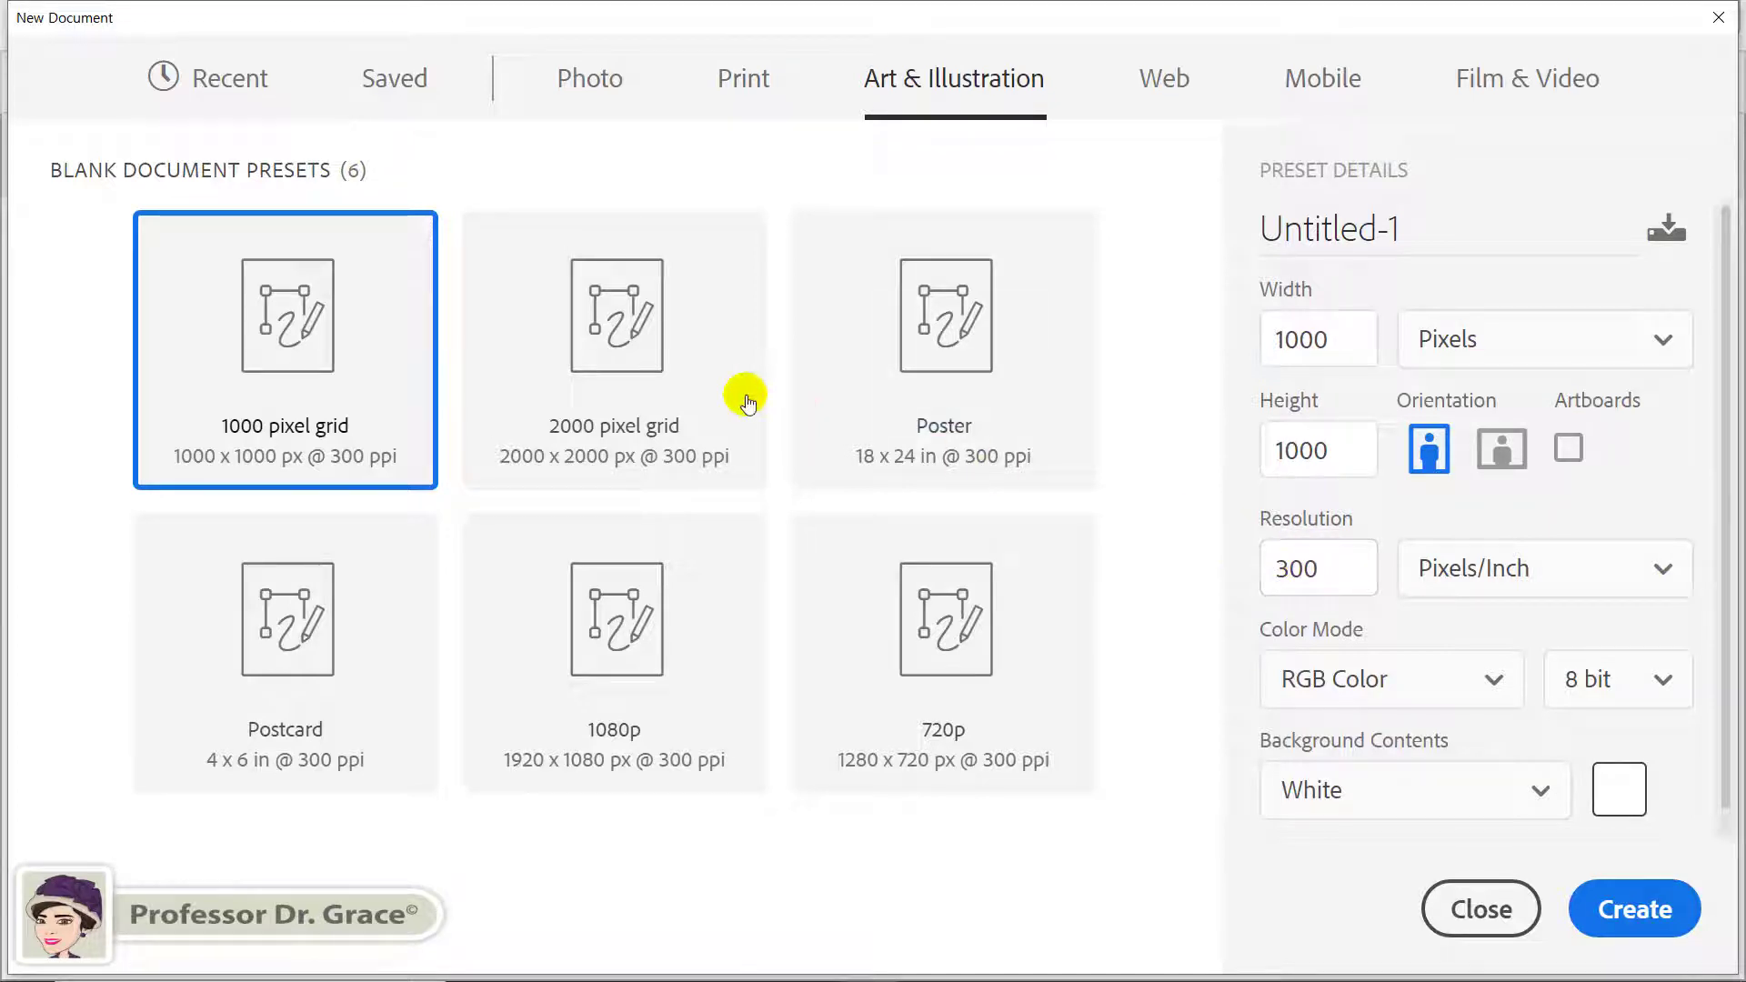
left_click(1164, 78)
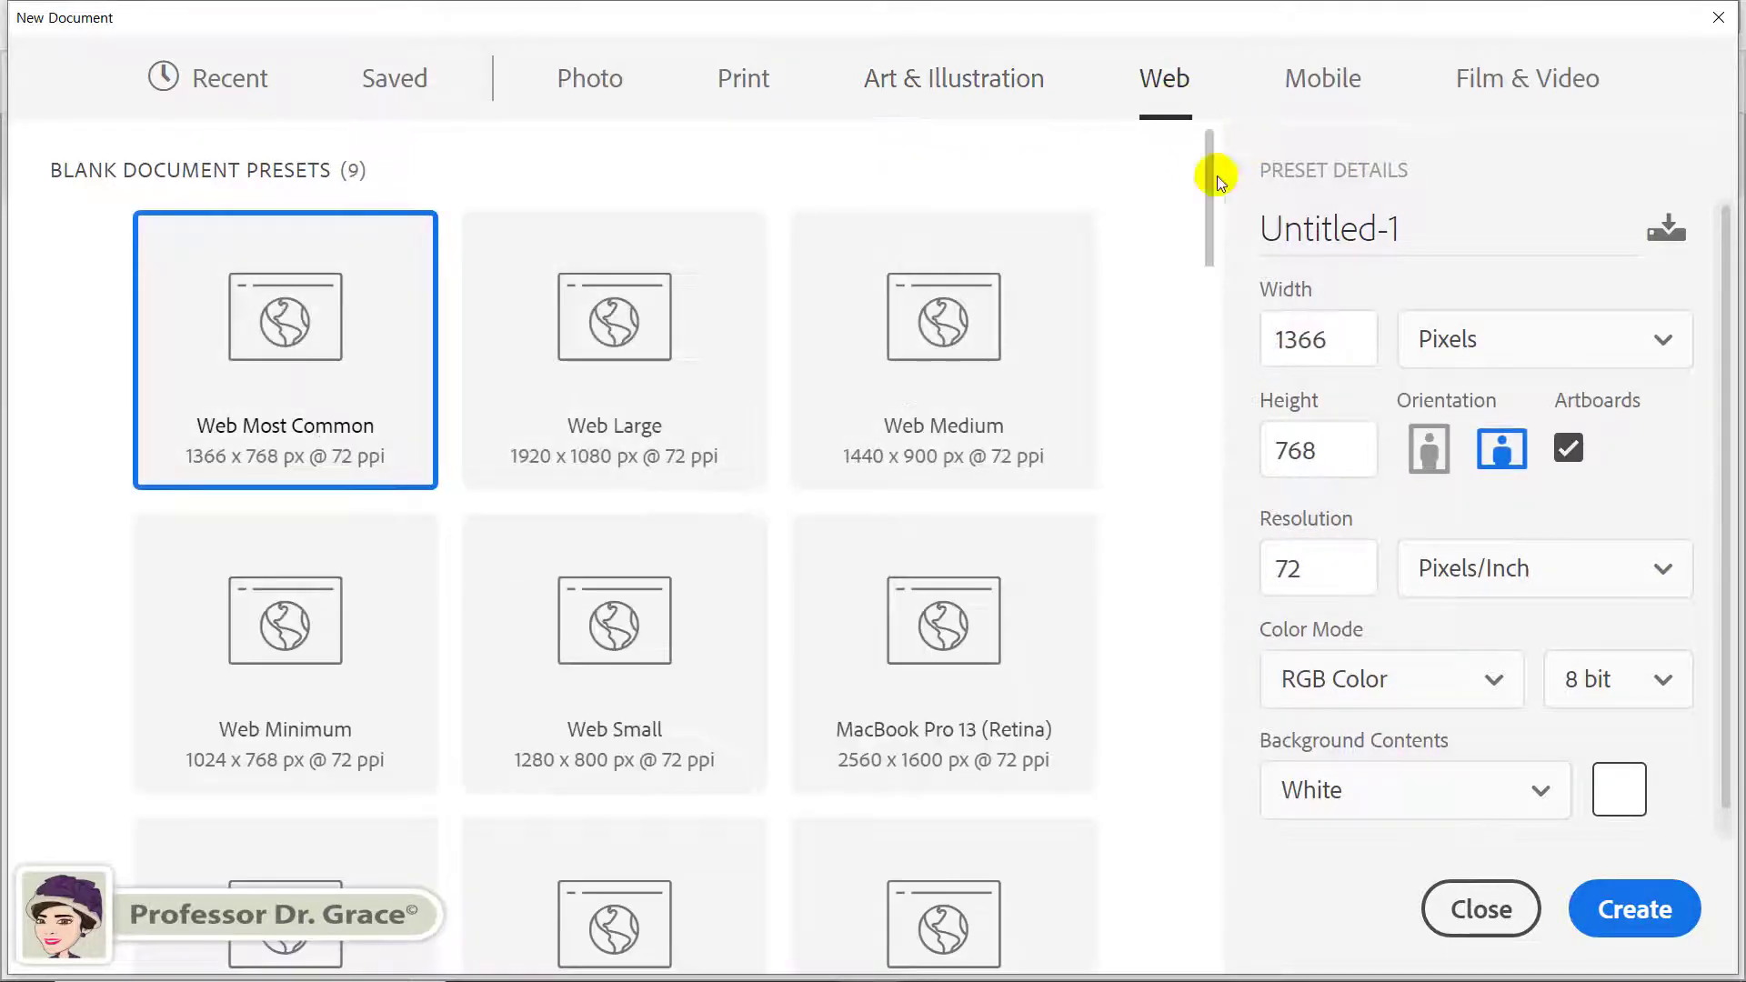
left_click(1332, 82)
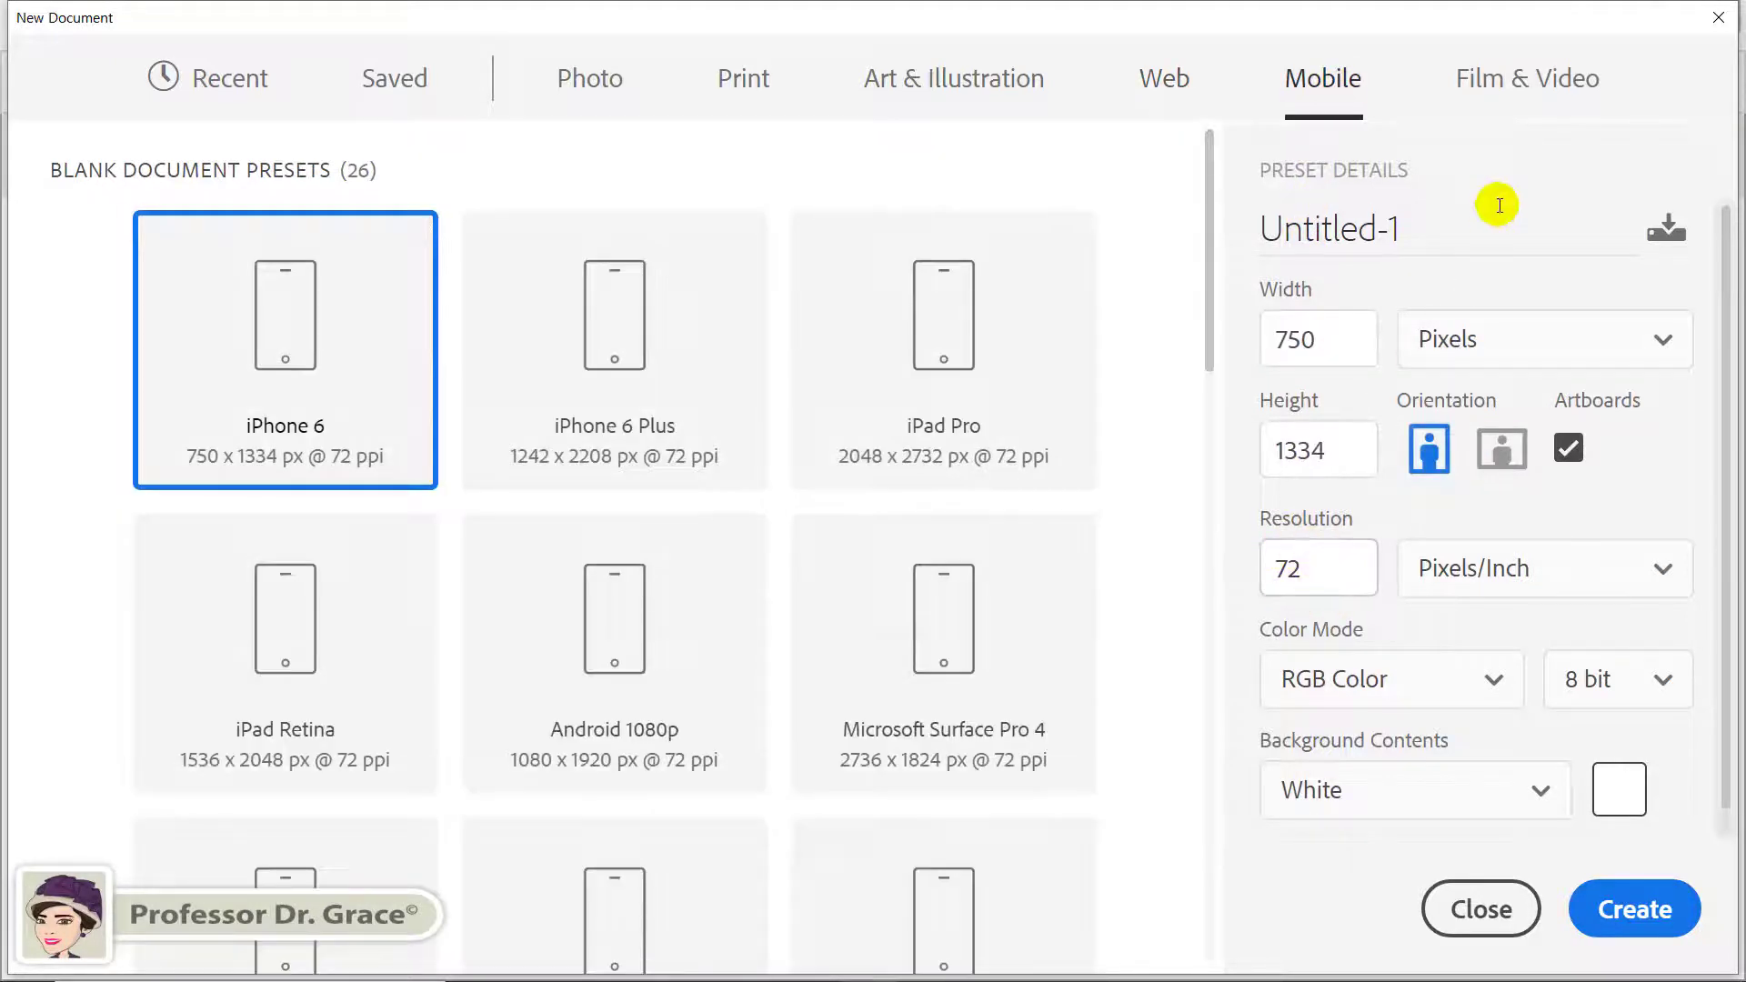
left_click(1508, 78)
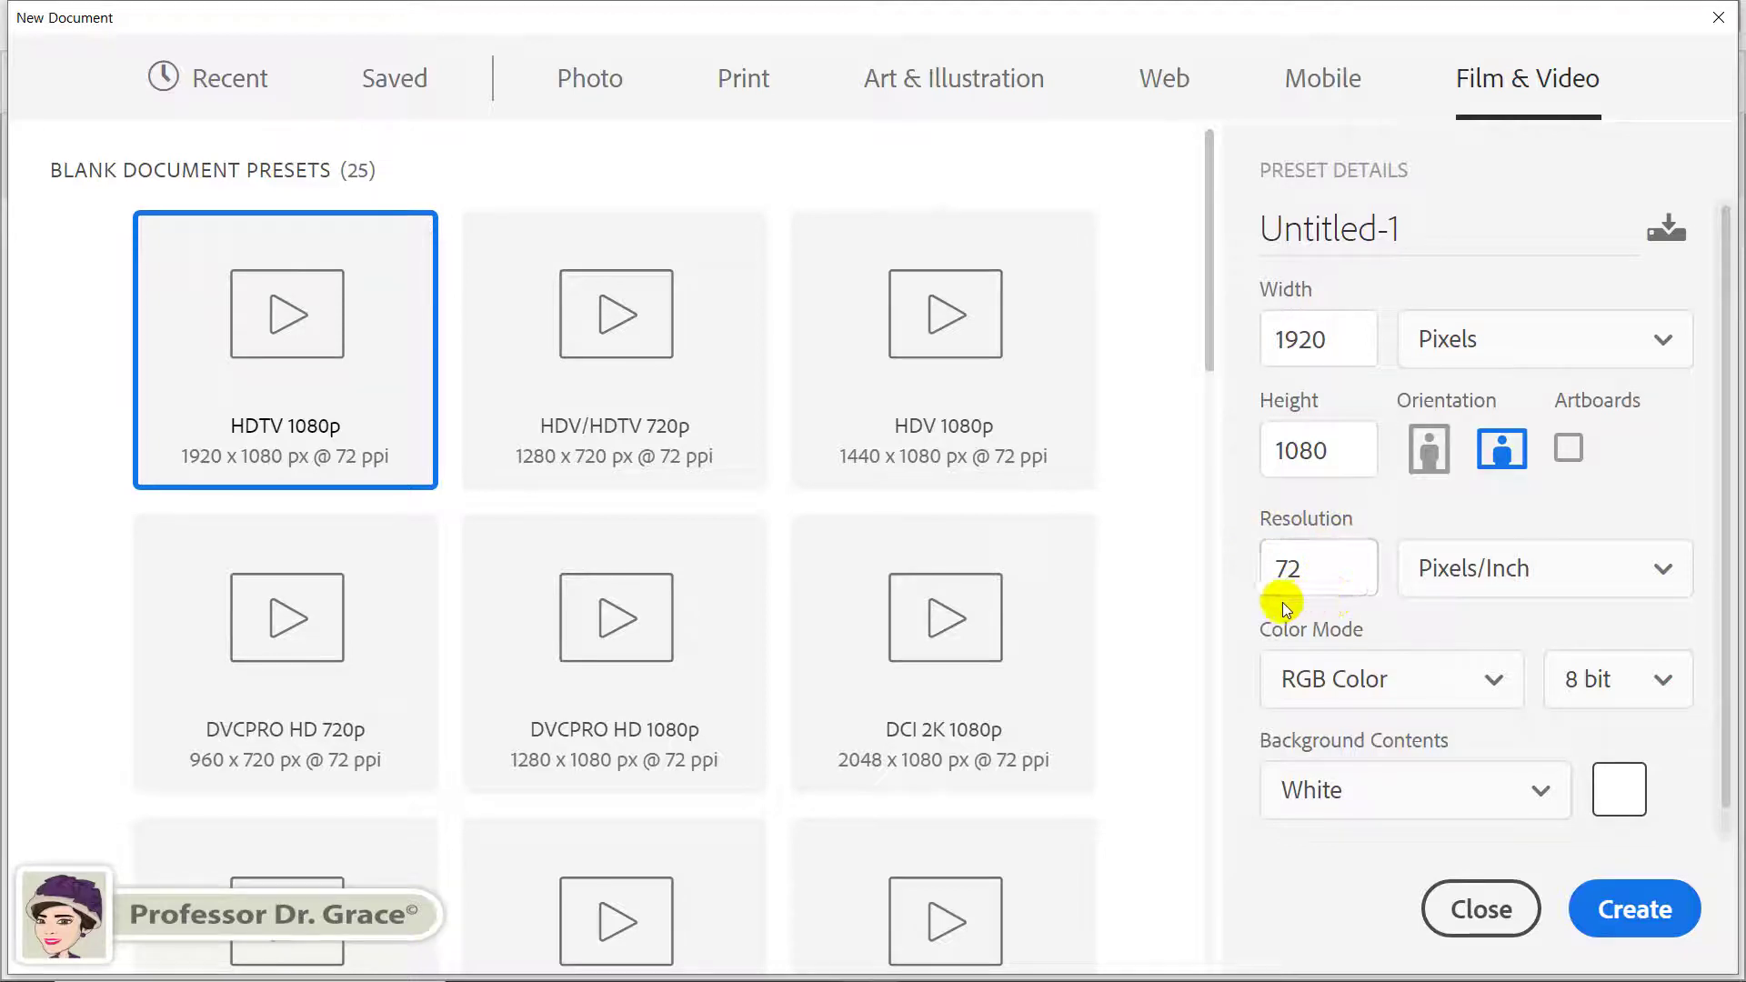
- Create a new blank document from the Print tab's A4 preset
left_click(1347, 573)
double_click(1282, 568)
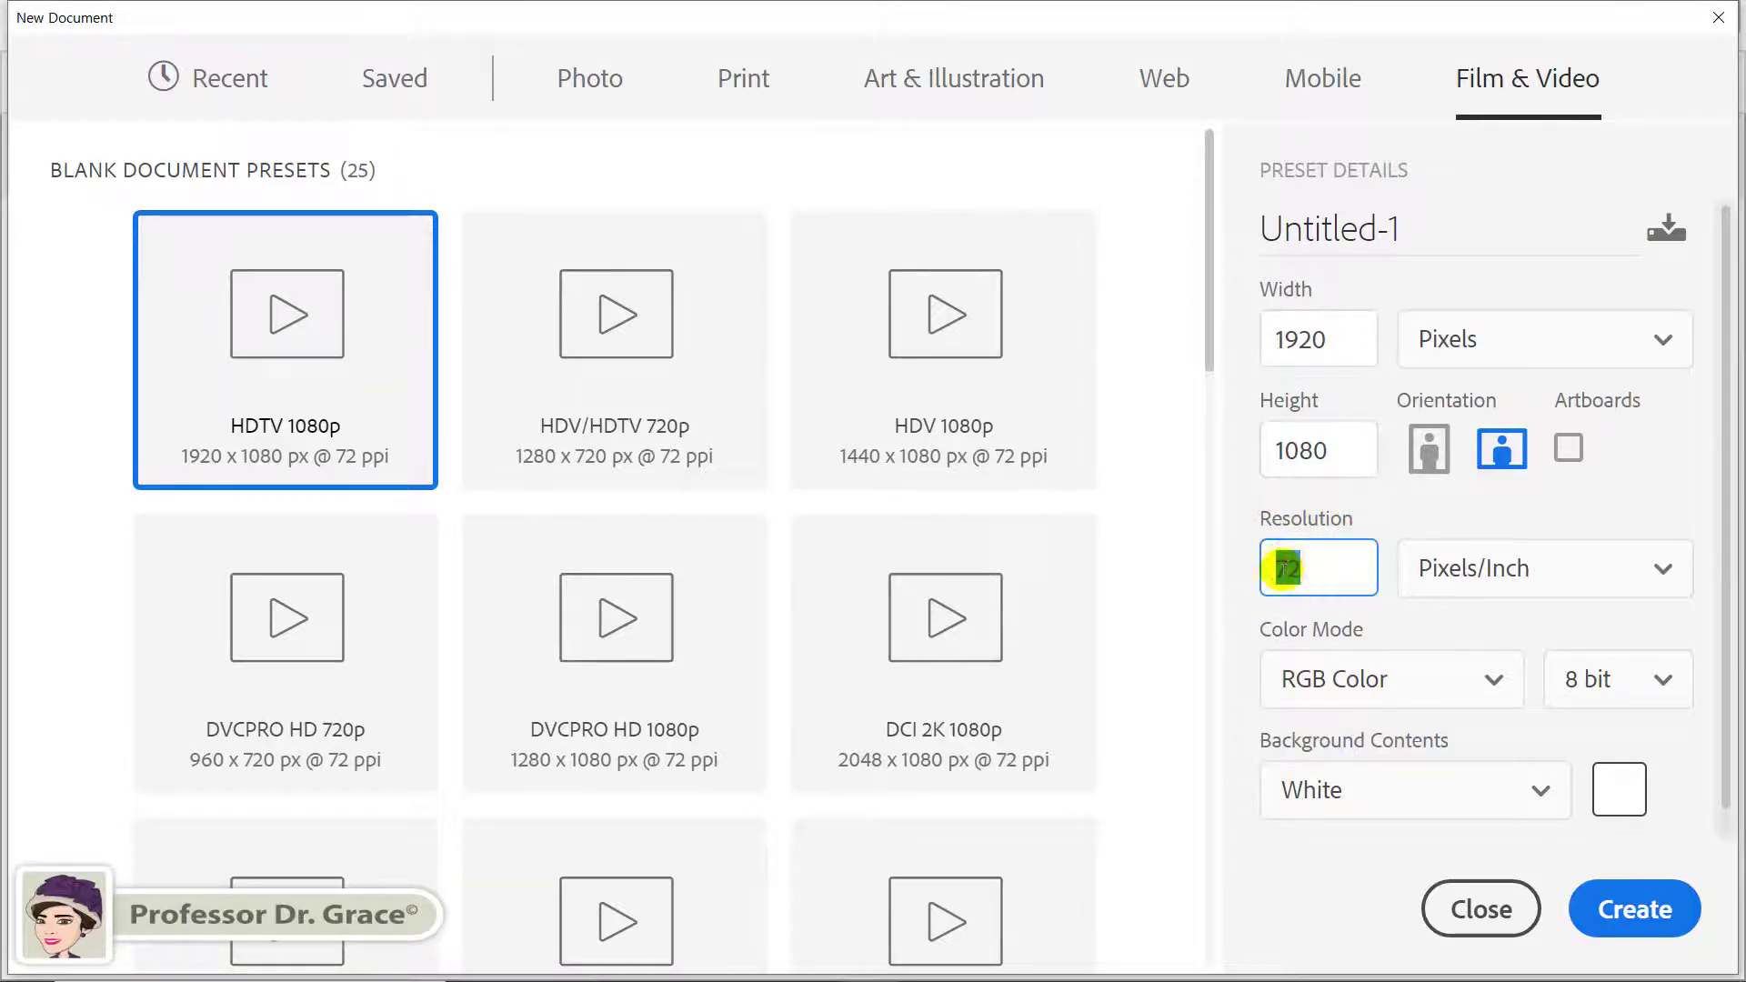
left_click(1315, 571)
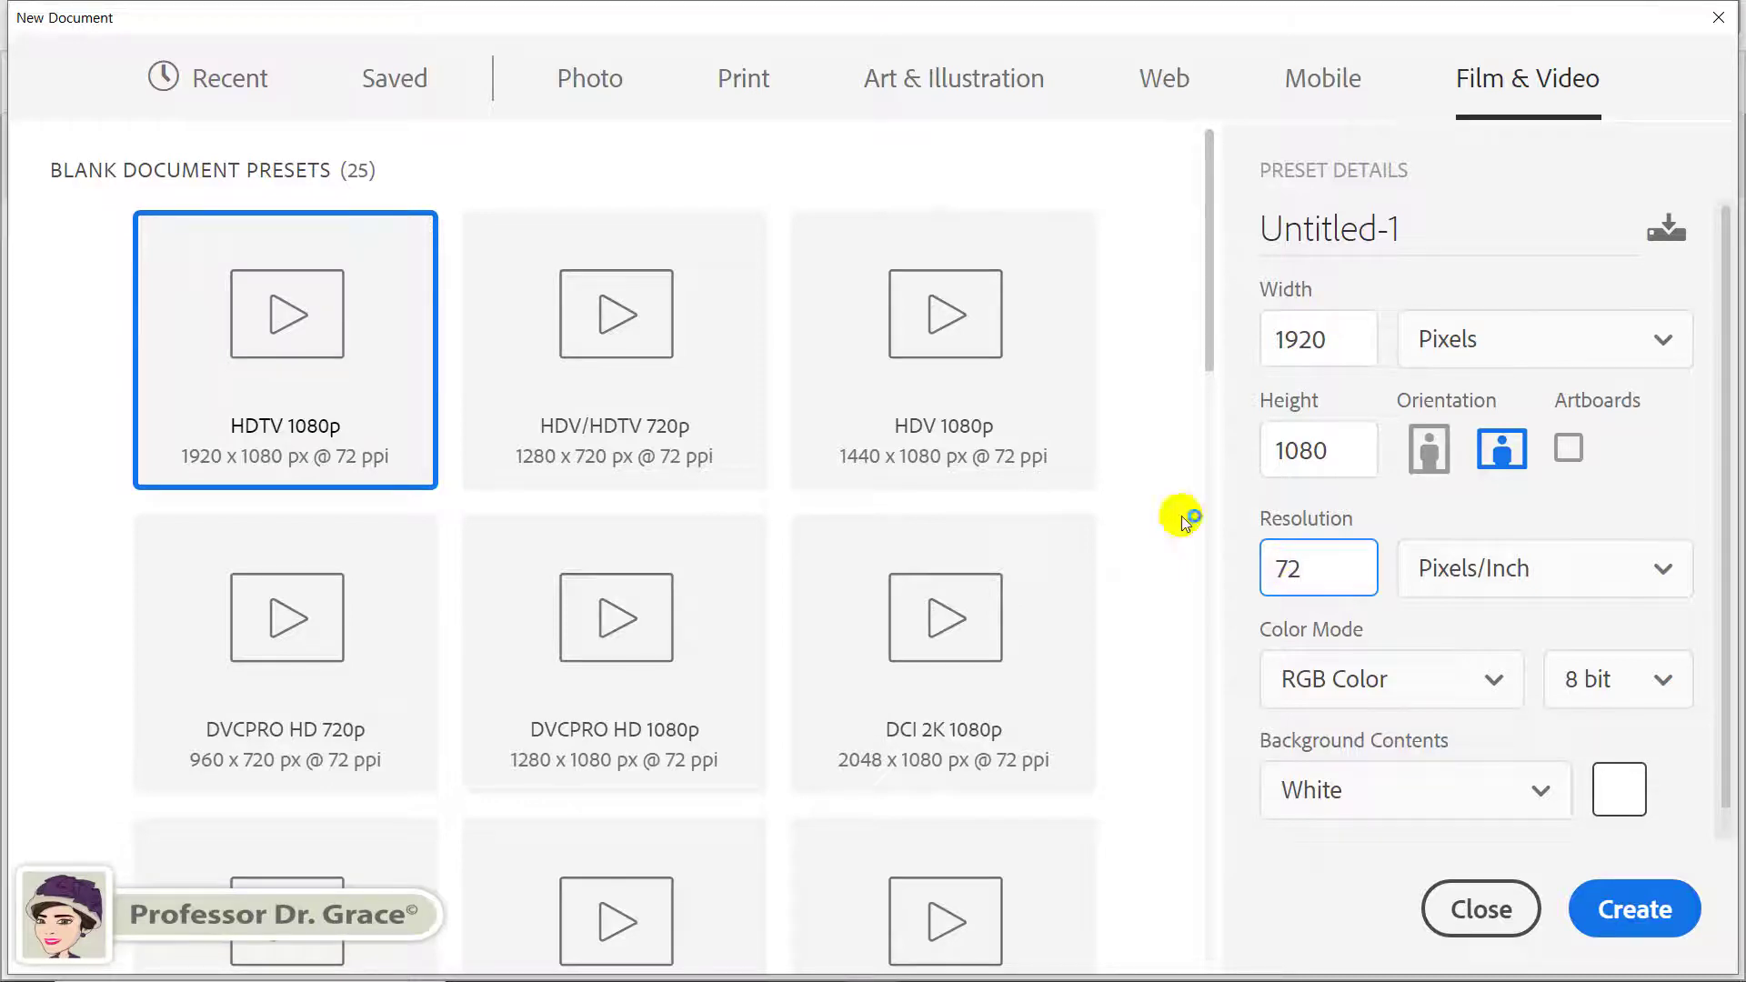
left_click(760, 86)
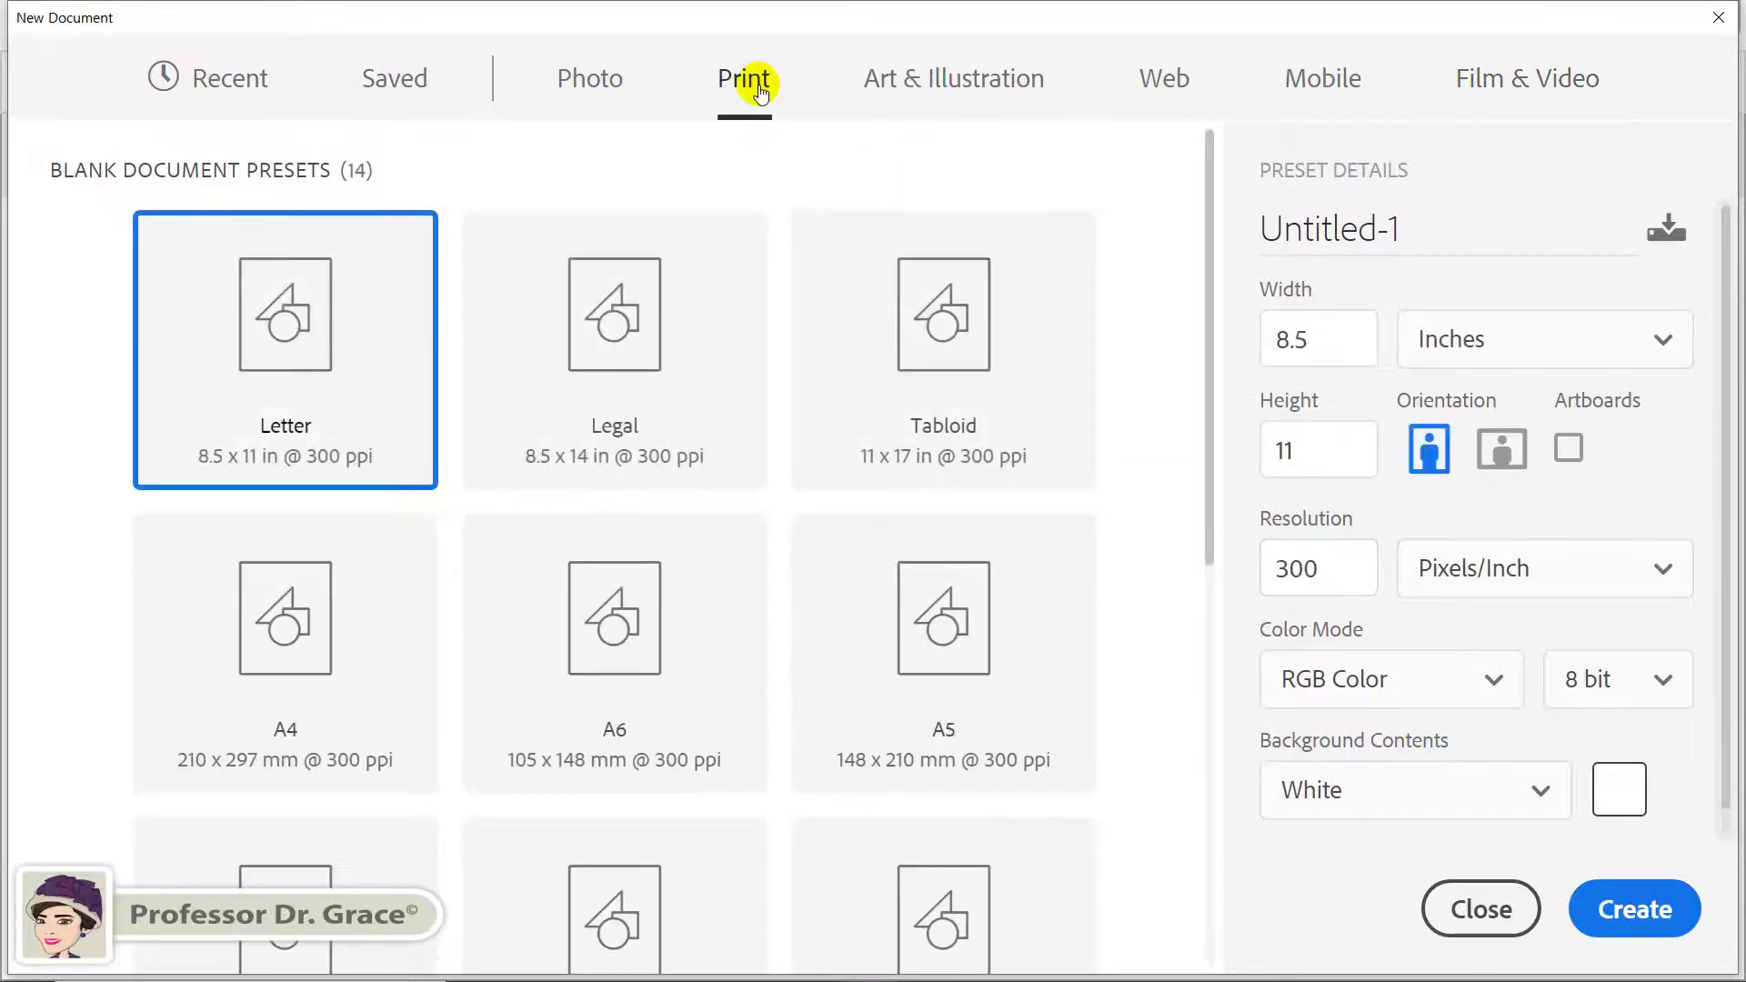
left_click(344, 618)
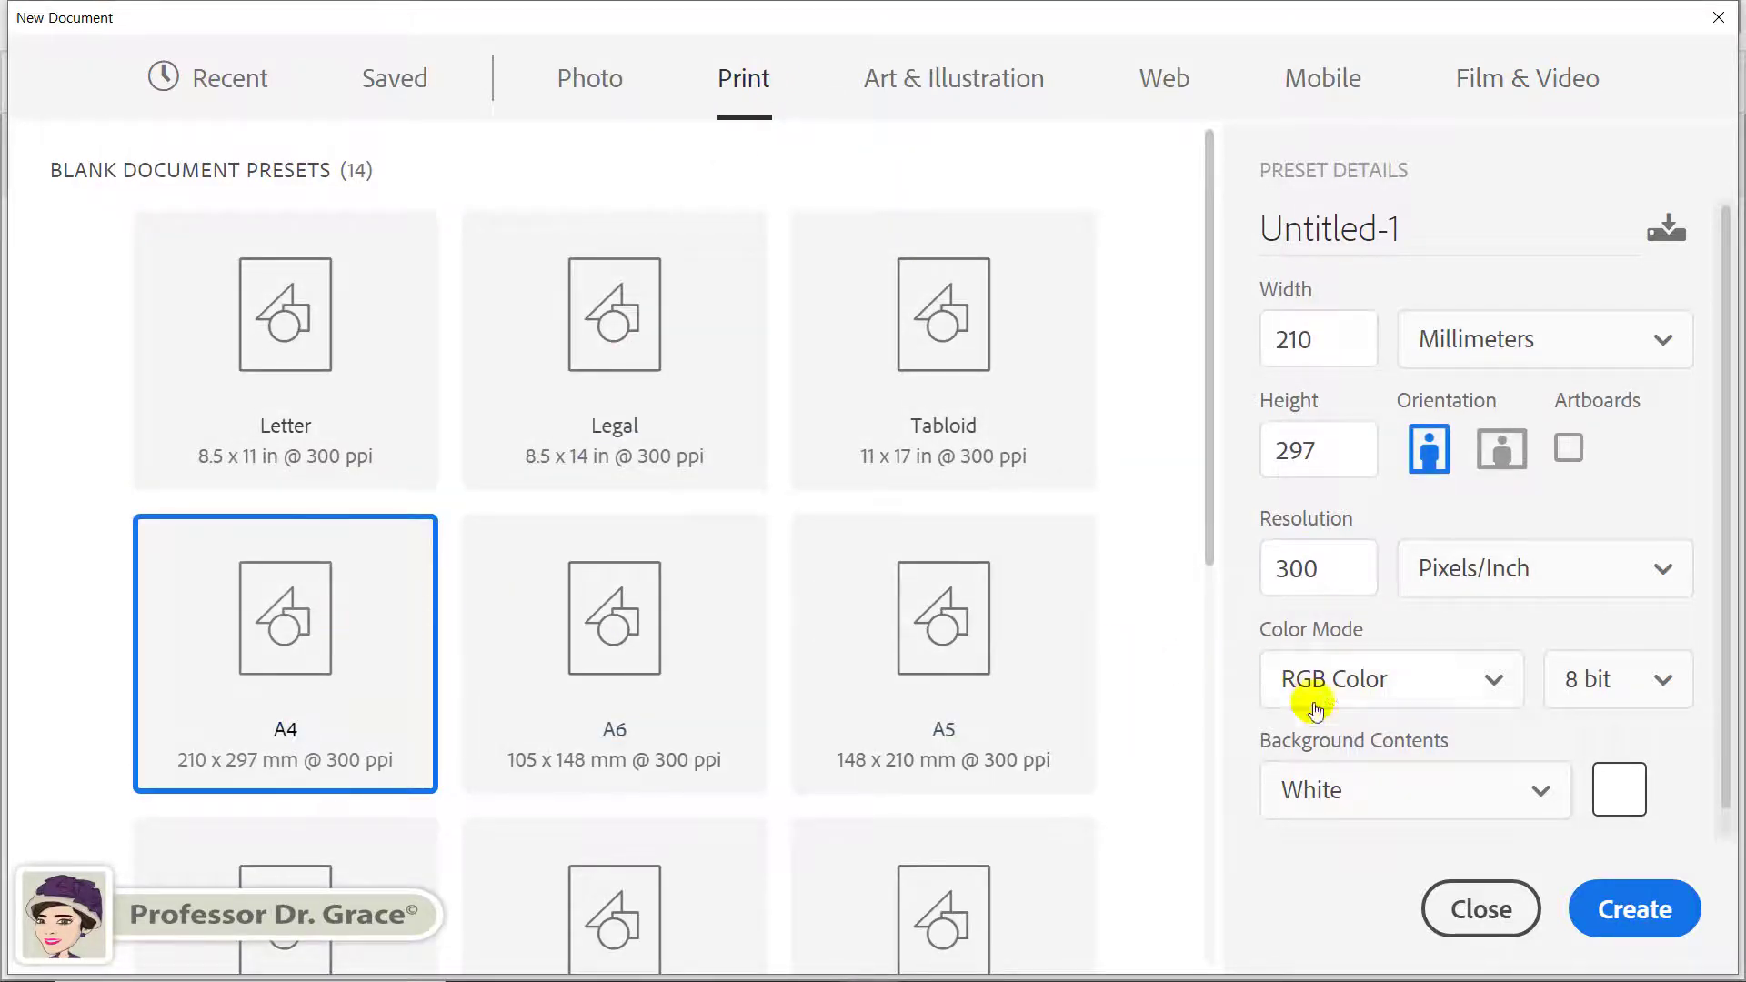
left_click(1631, 905)
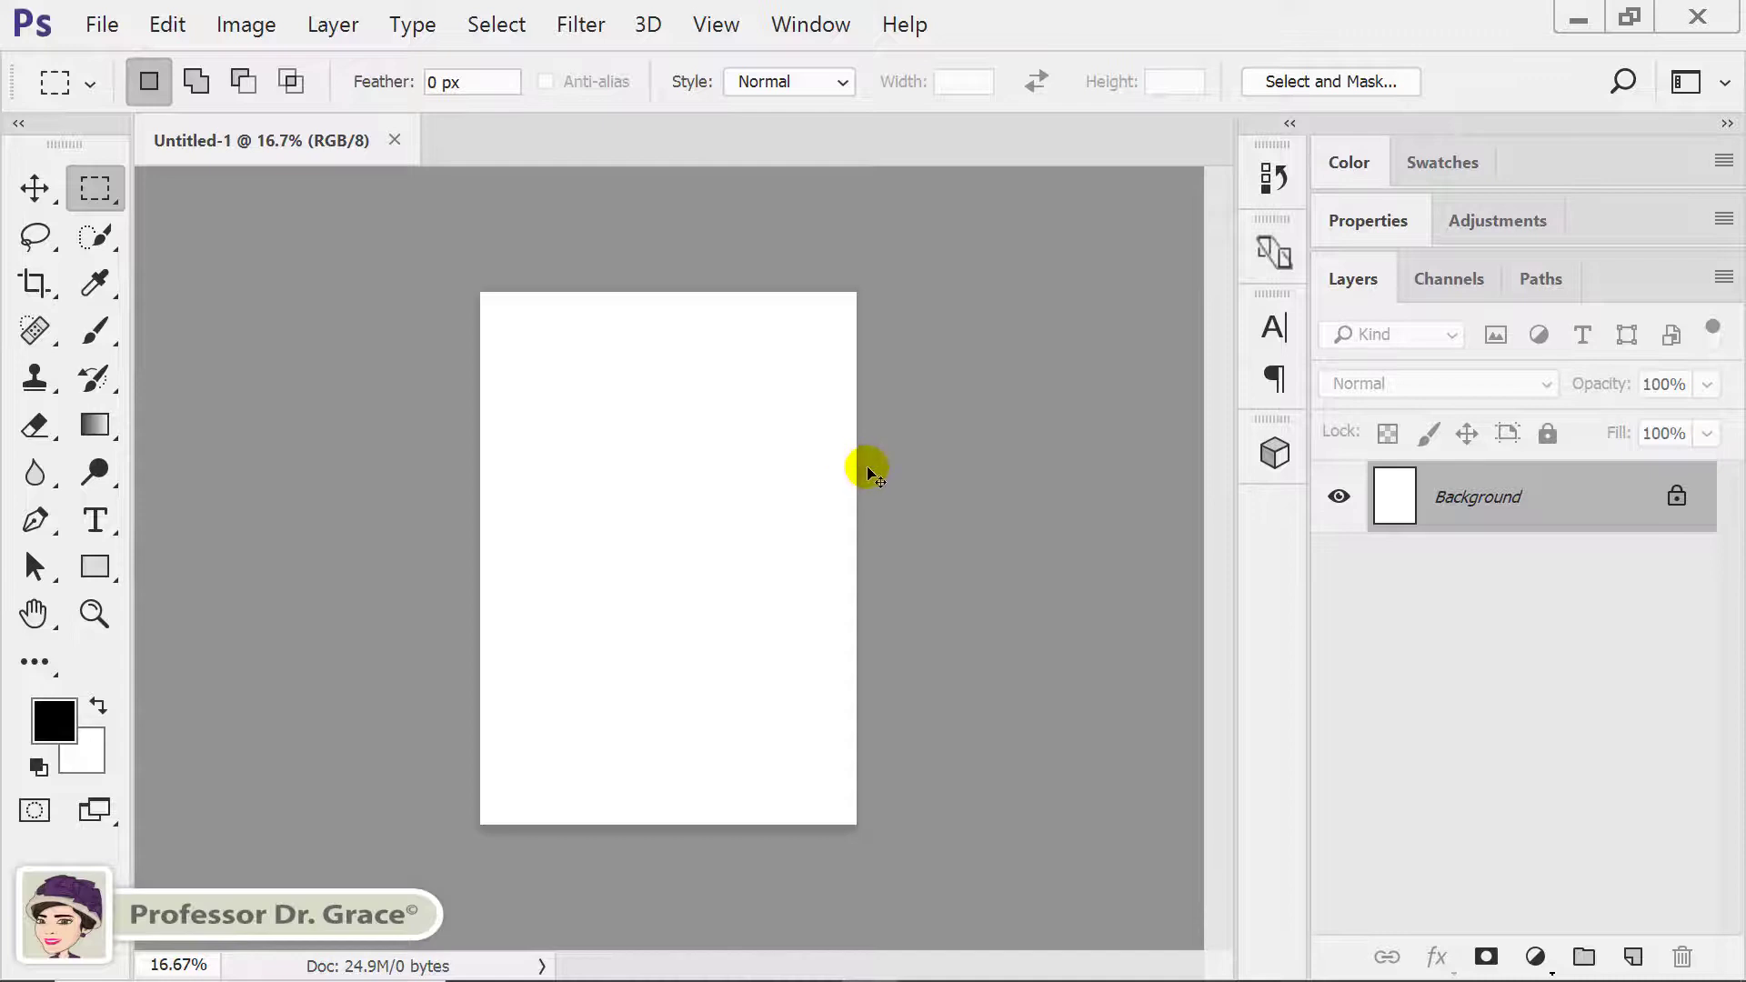
- Fit the whole A4 page in the window and select the Move tool
key("ctrl+0")
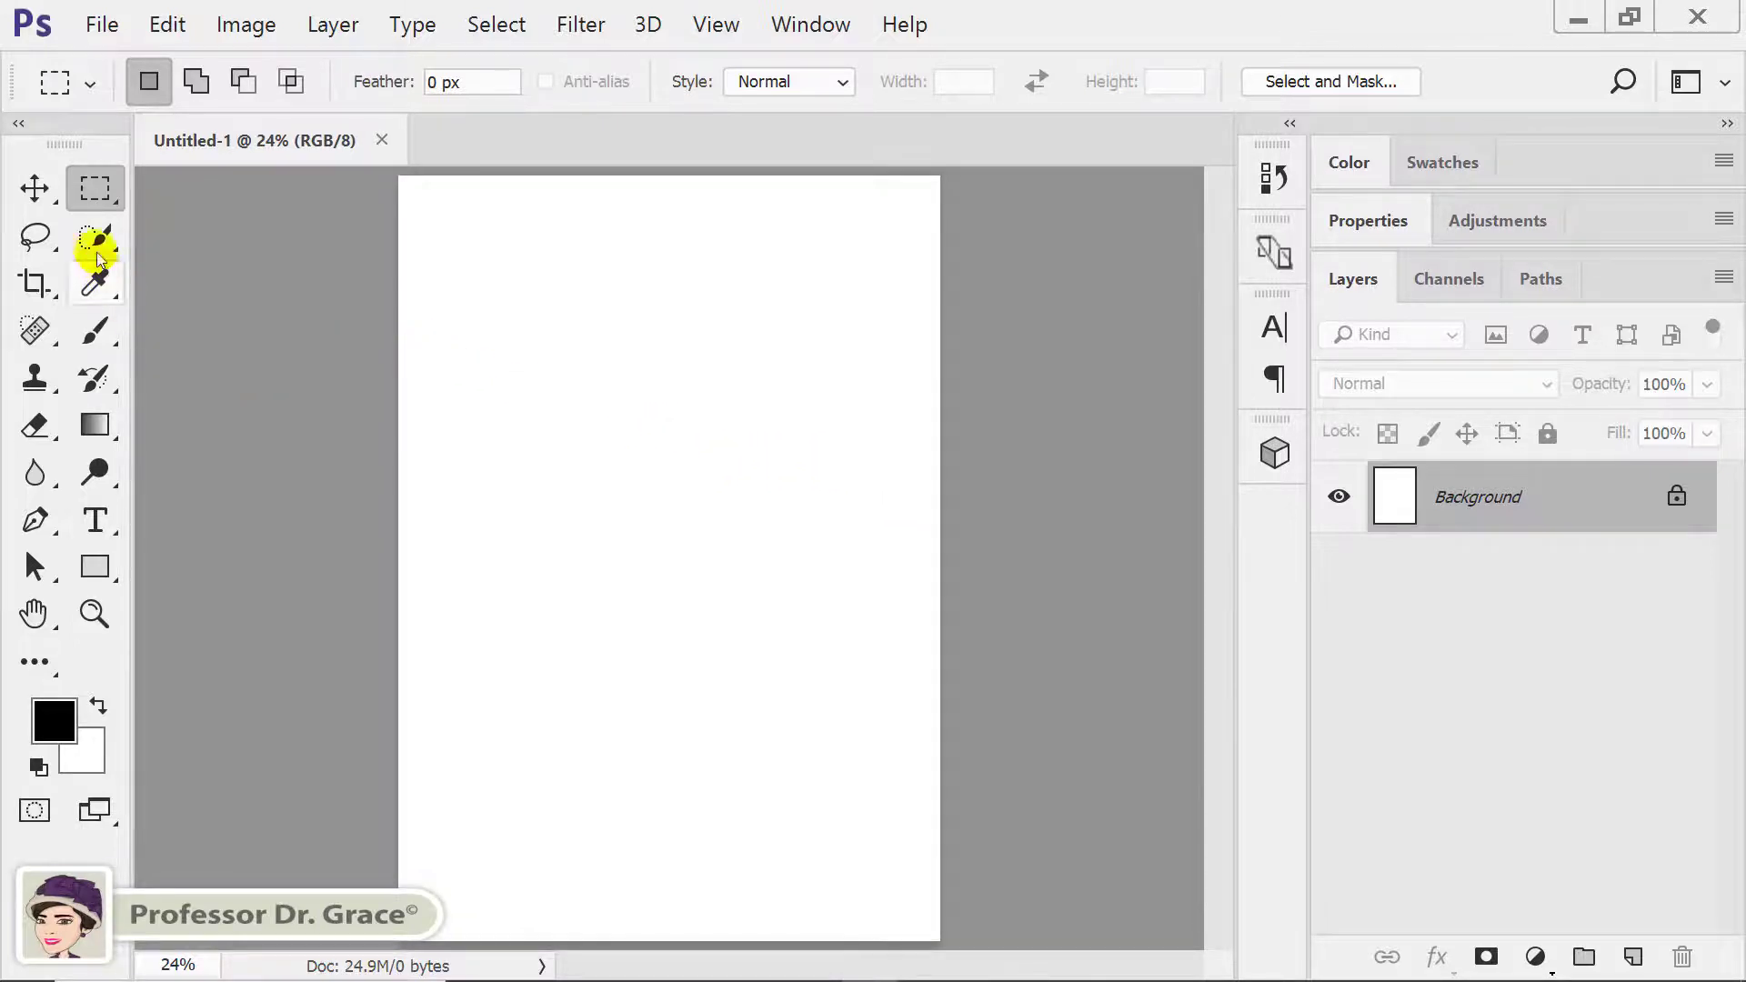
left_click(34, 189)
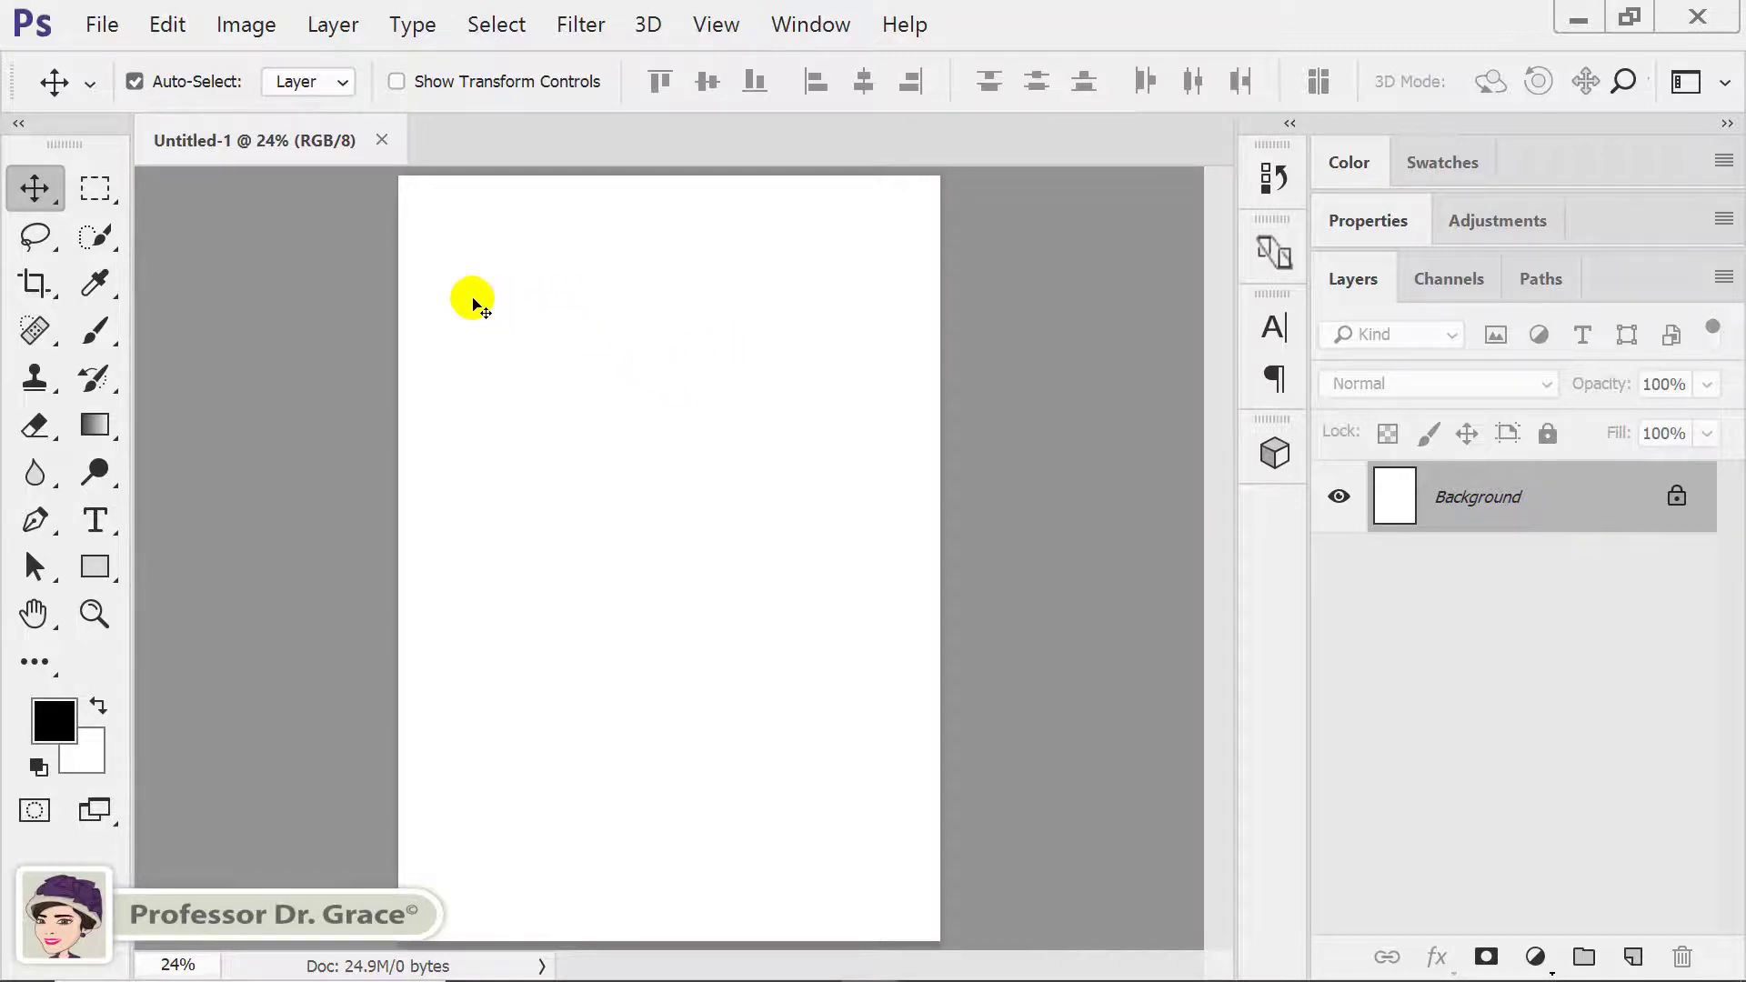
left_click(244, 25)
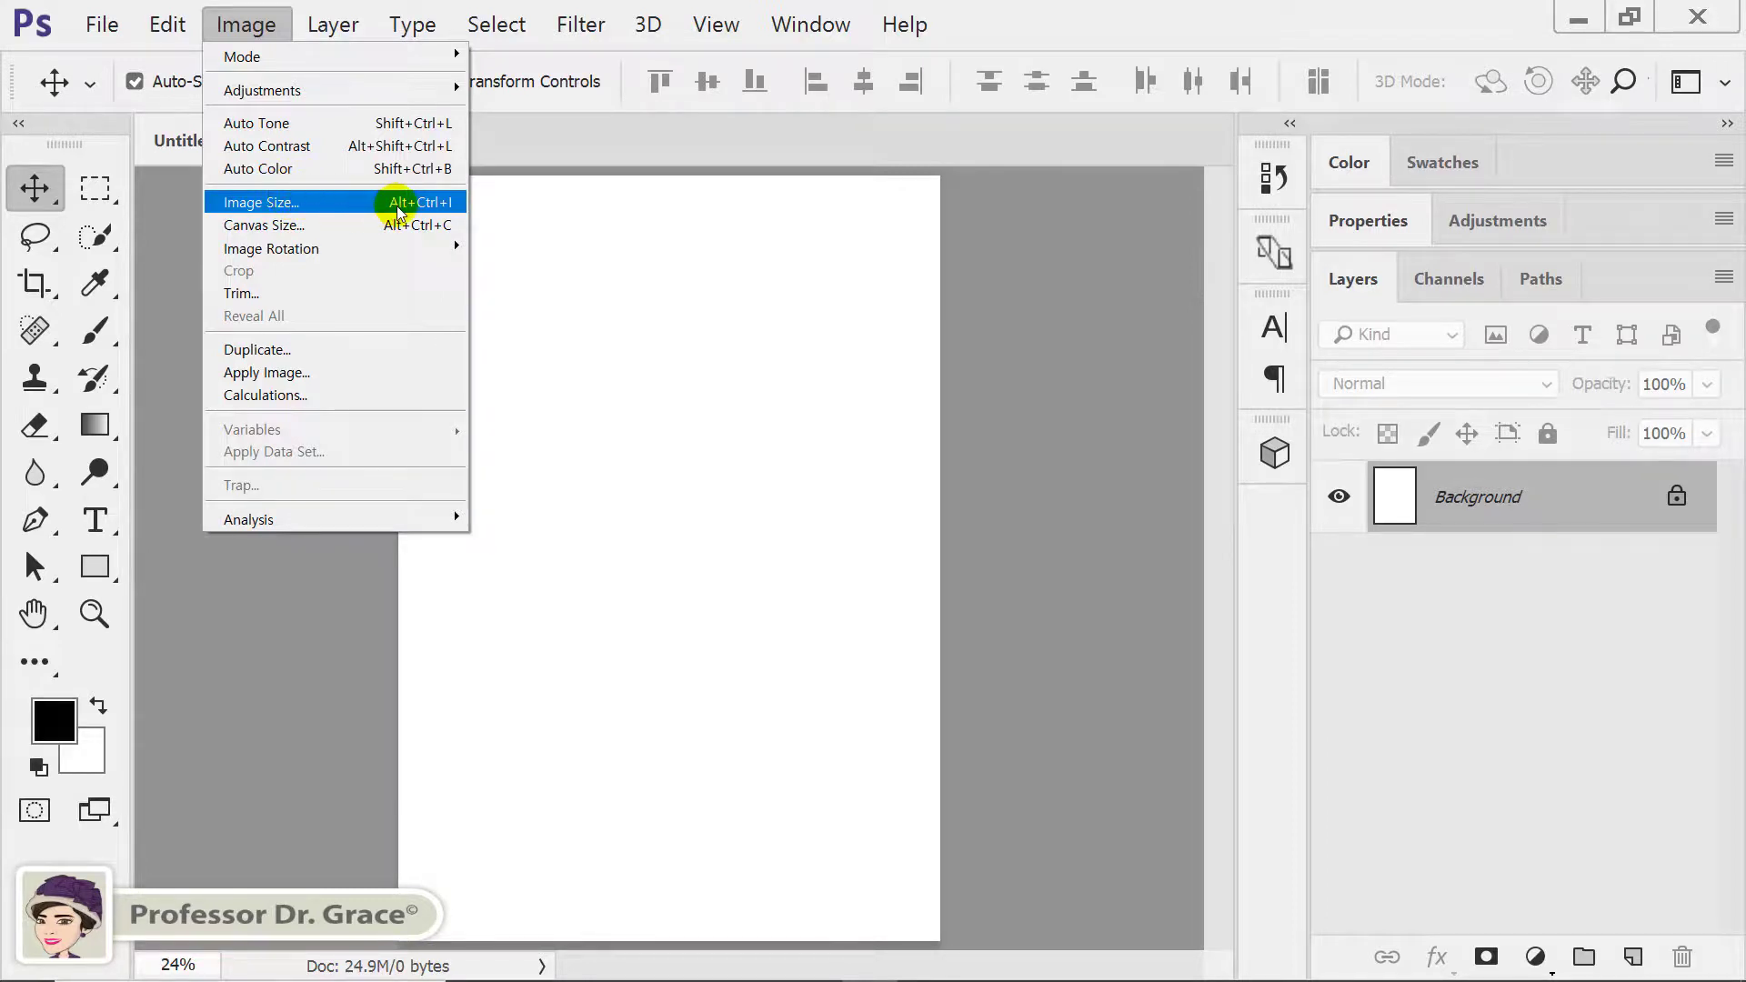
- Resample the image to 72 Pixels/Inch in Image Size, giving 595 x 842 pixels
left_click(454, 214)
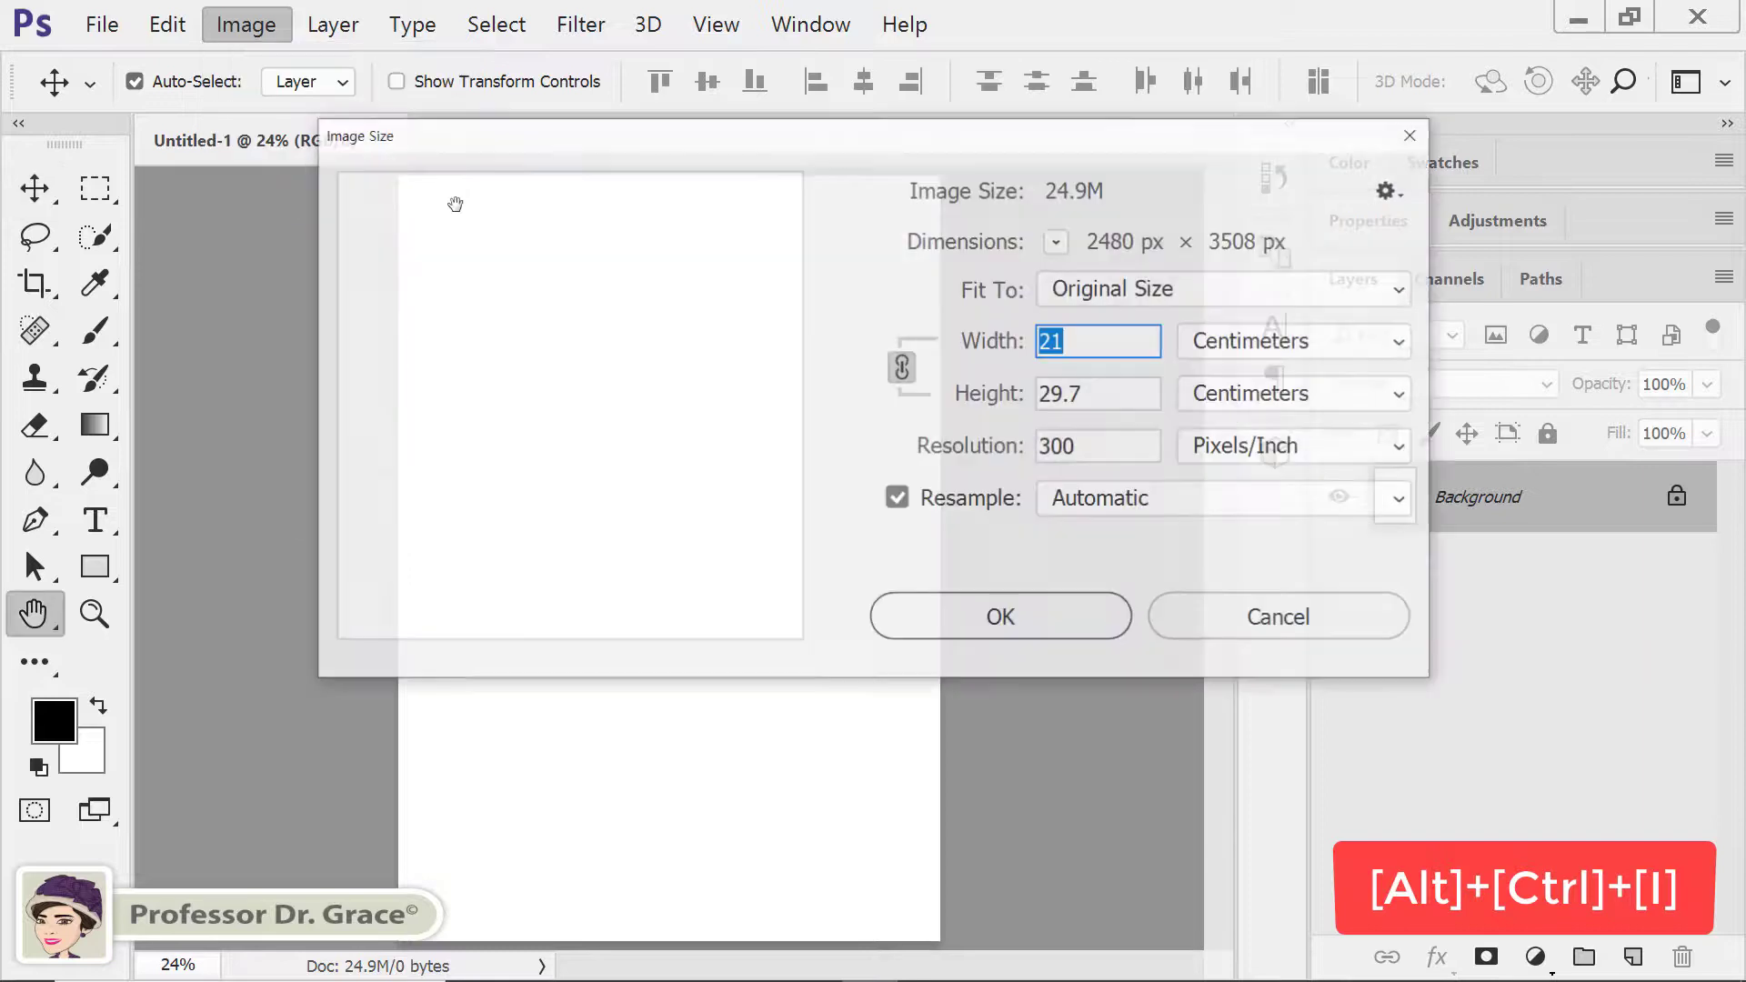
left_click_drag(812, 143, 1086, 106)
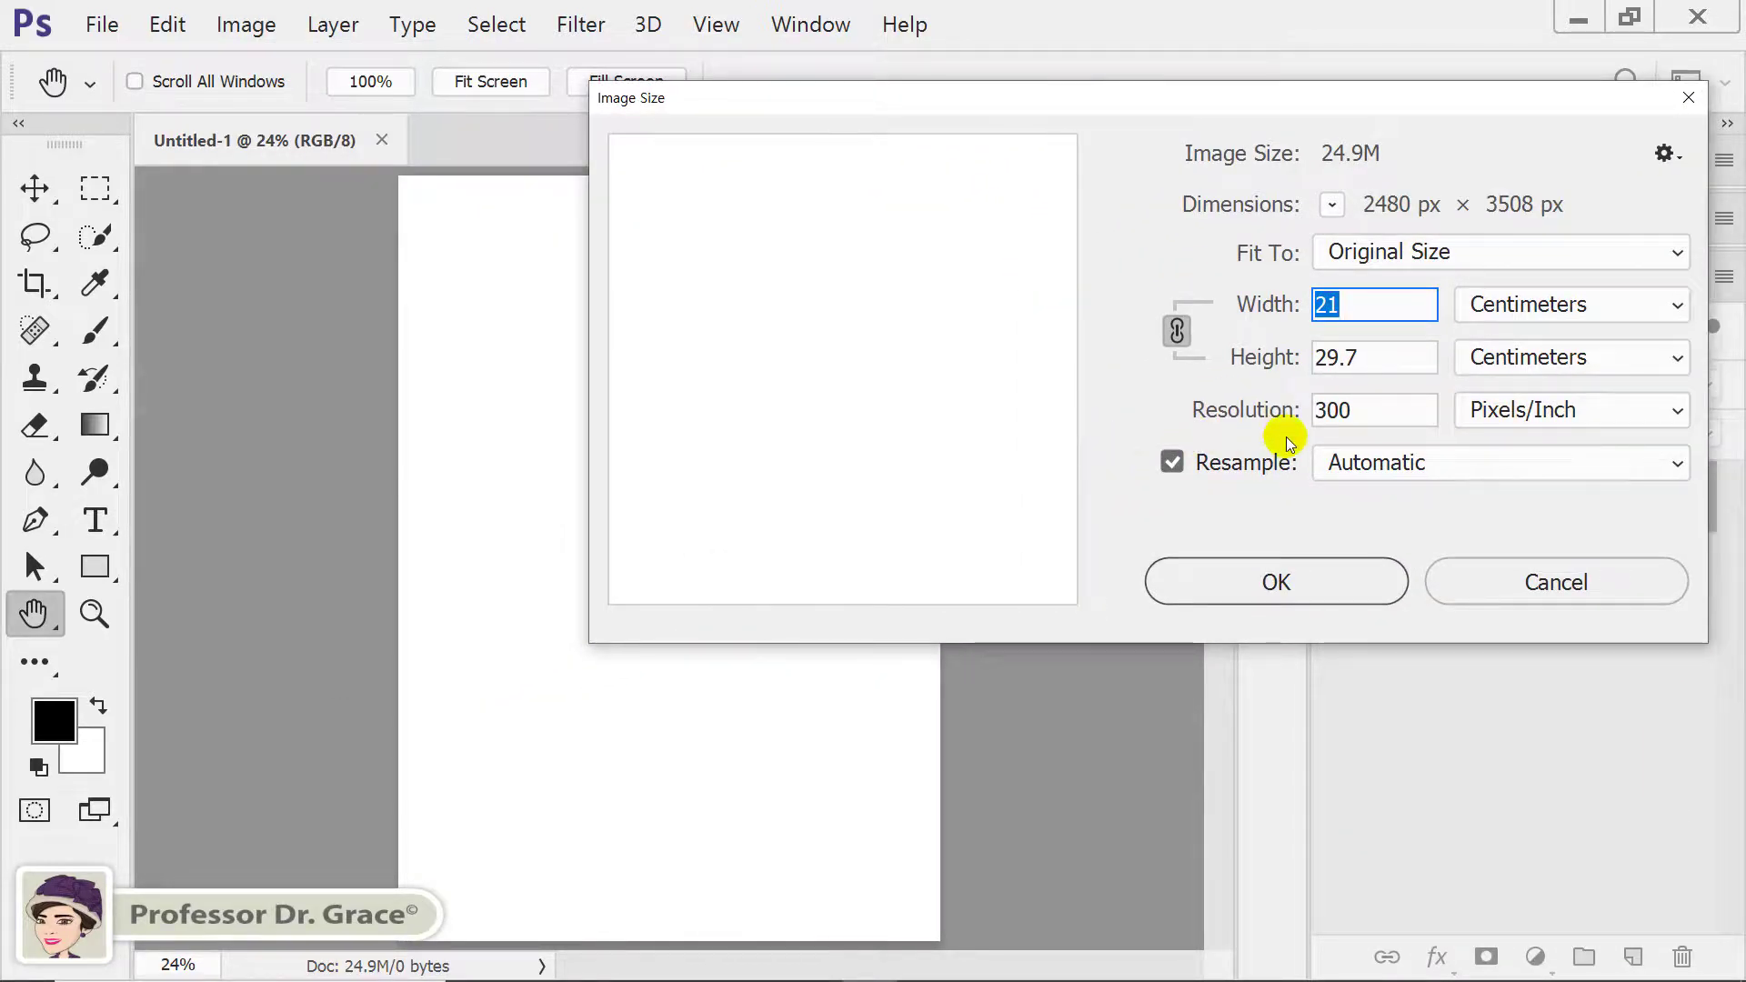
left_click_drag(1360, 414, 1301, 416)
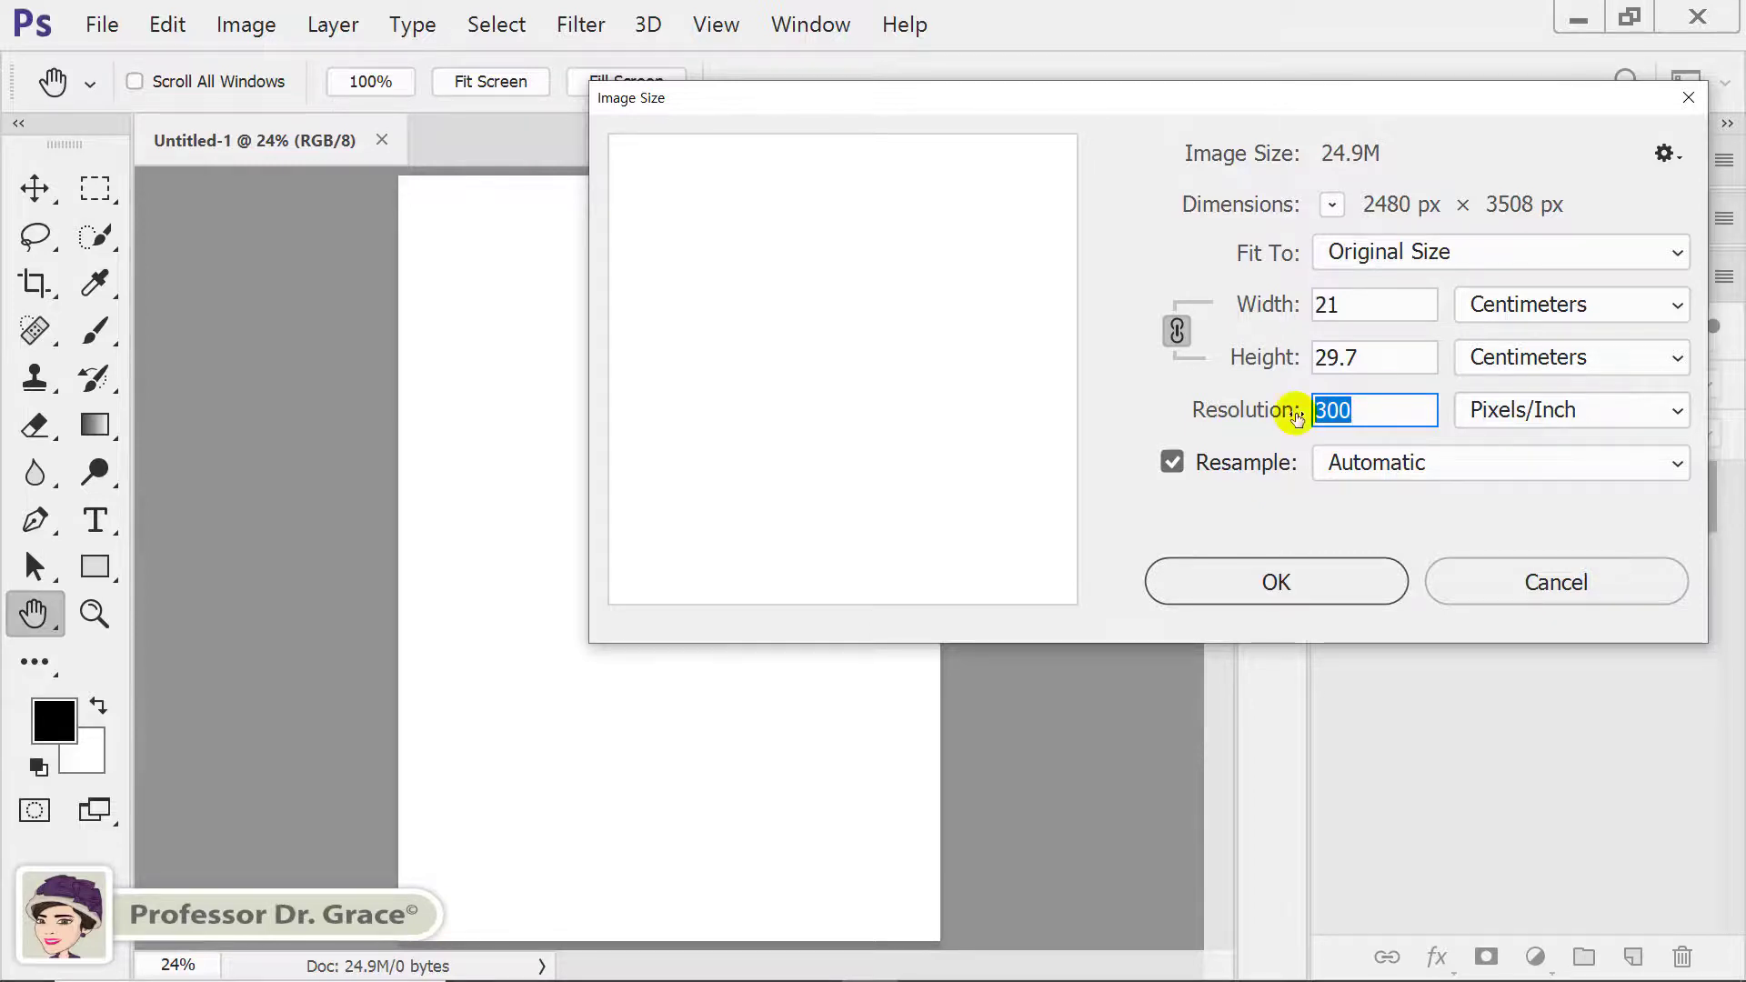
type("72")
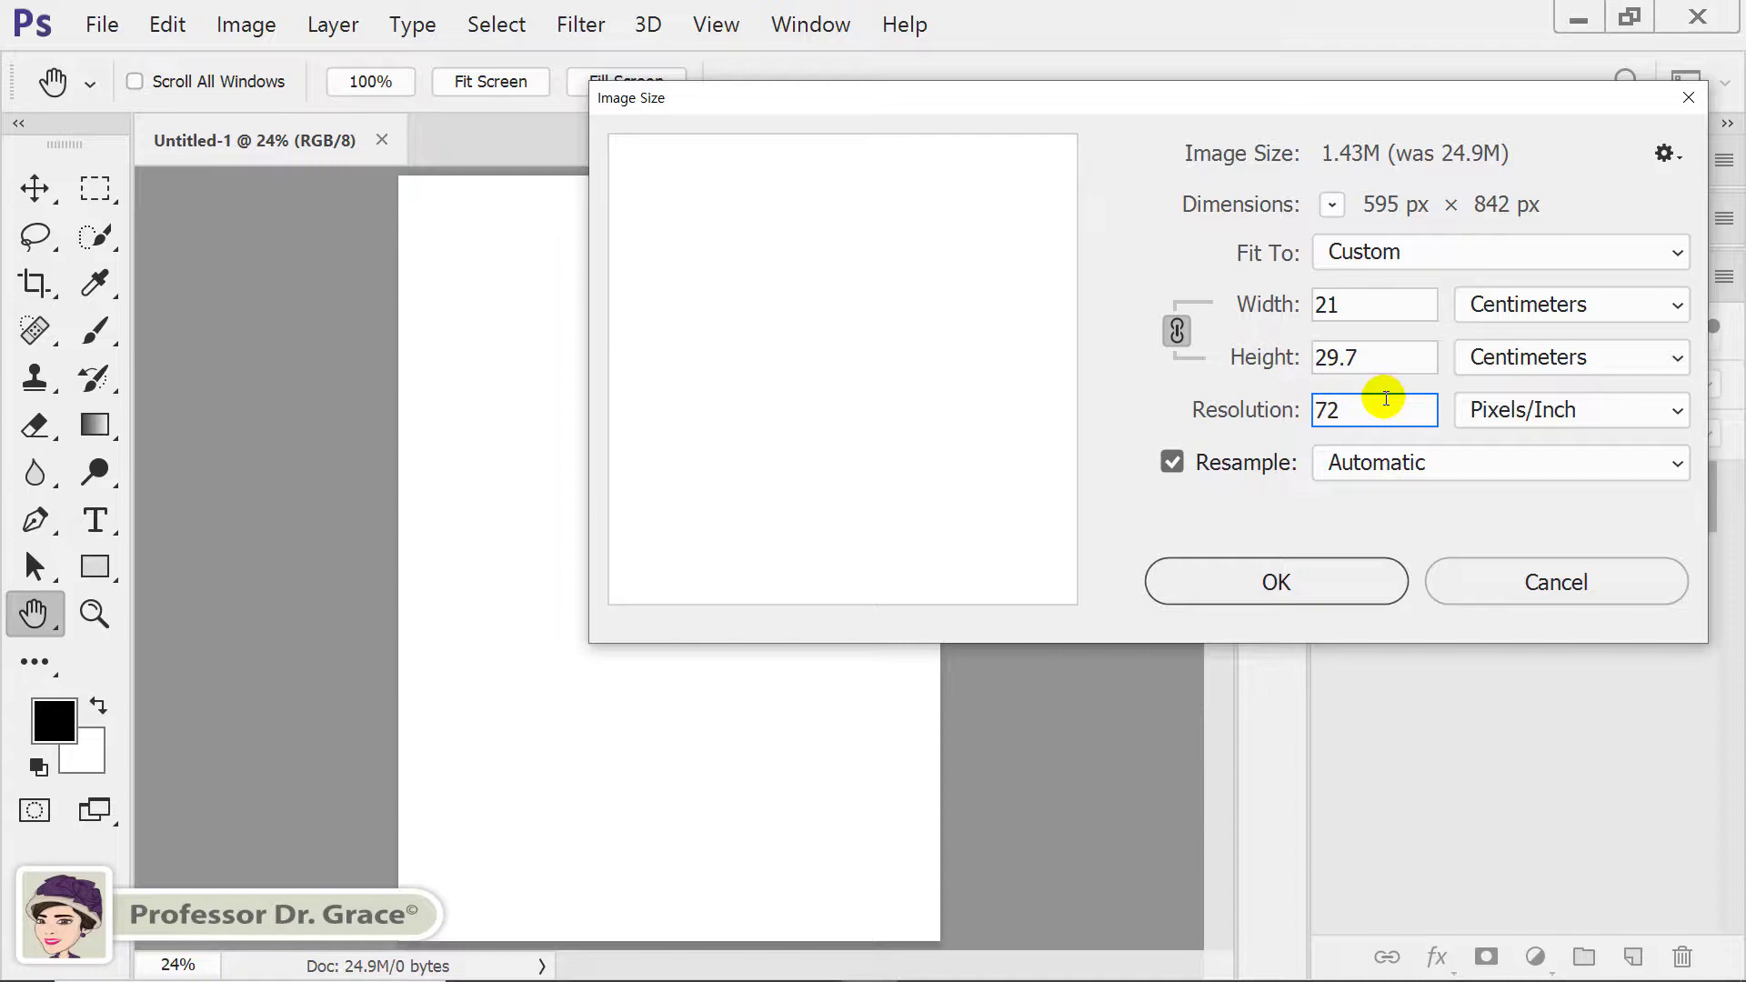
left_click(1348, 578)
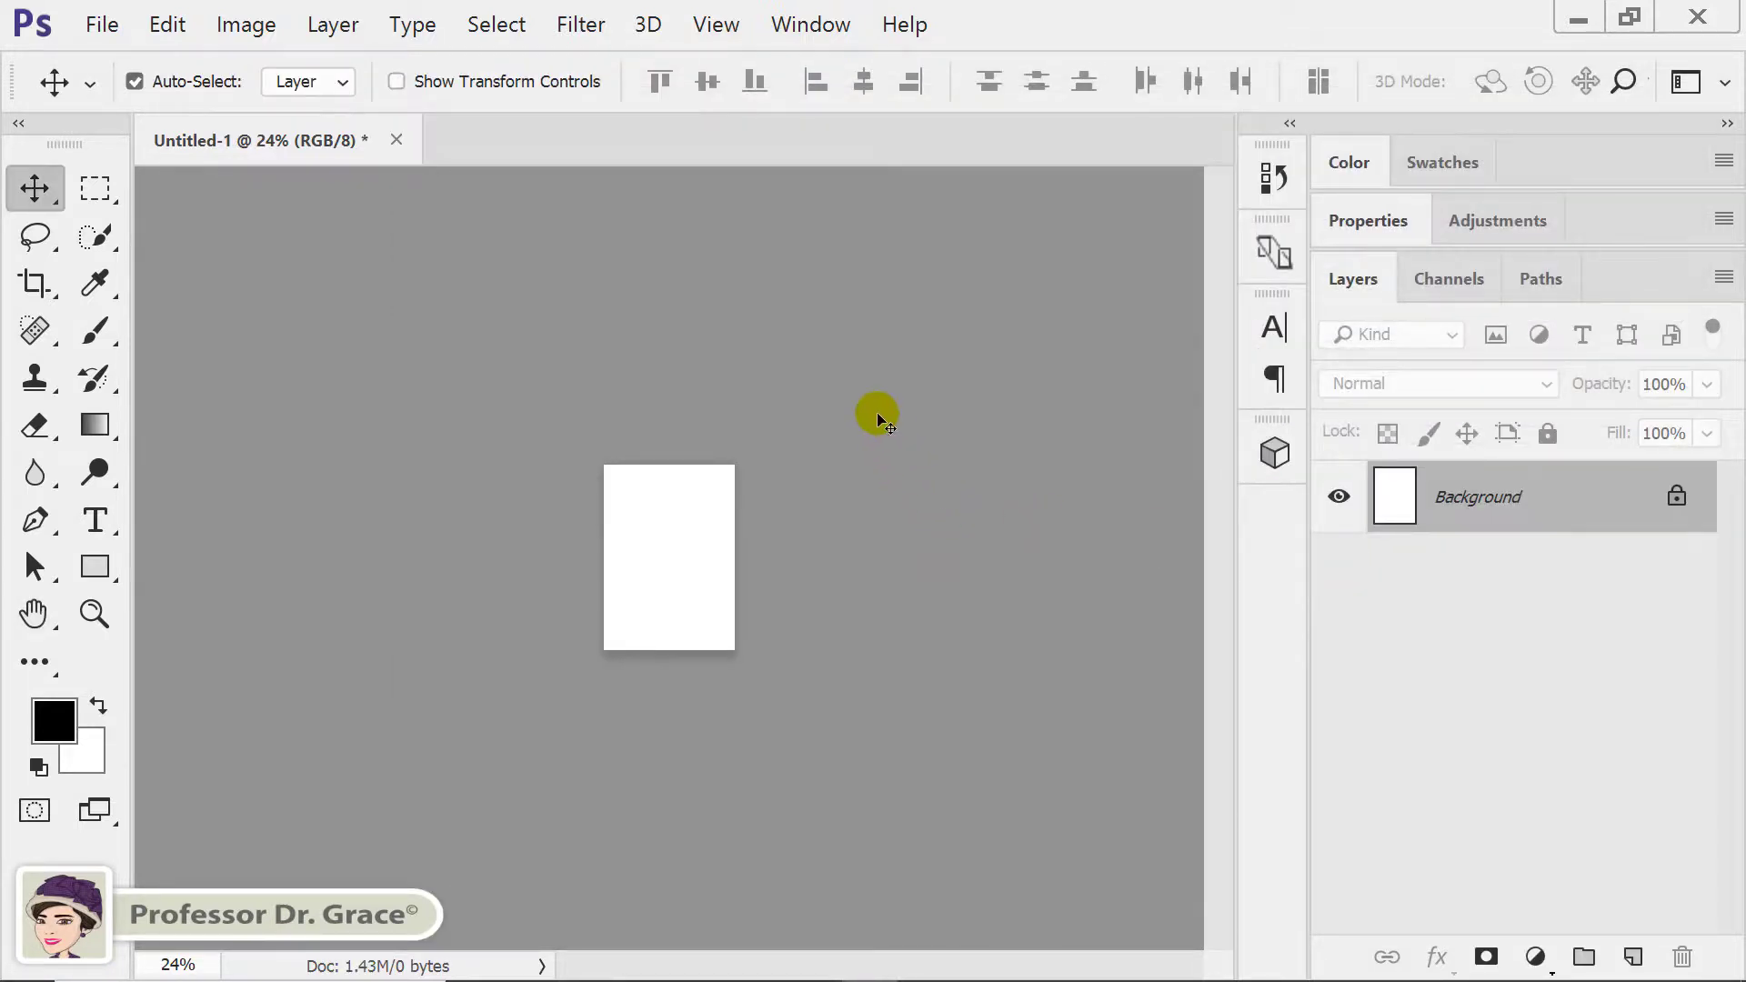
- Zoom the A4 page to 100% magnification from the View menu
left_click(715, 26)
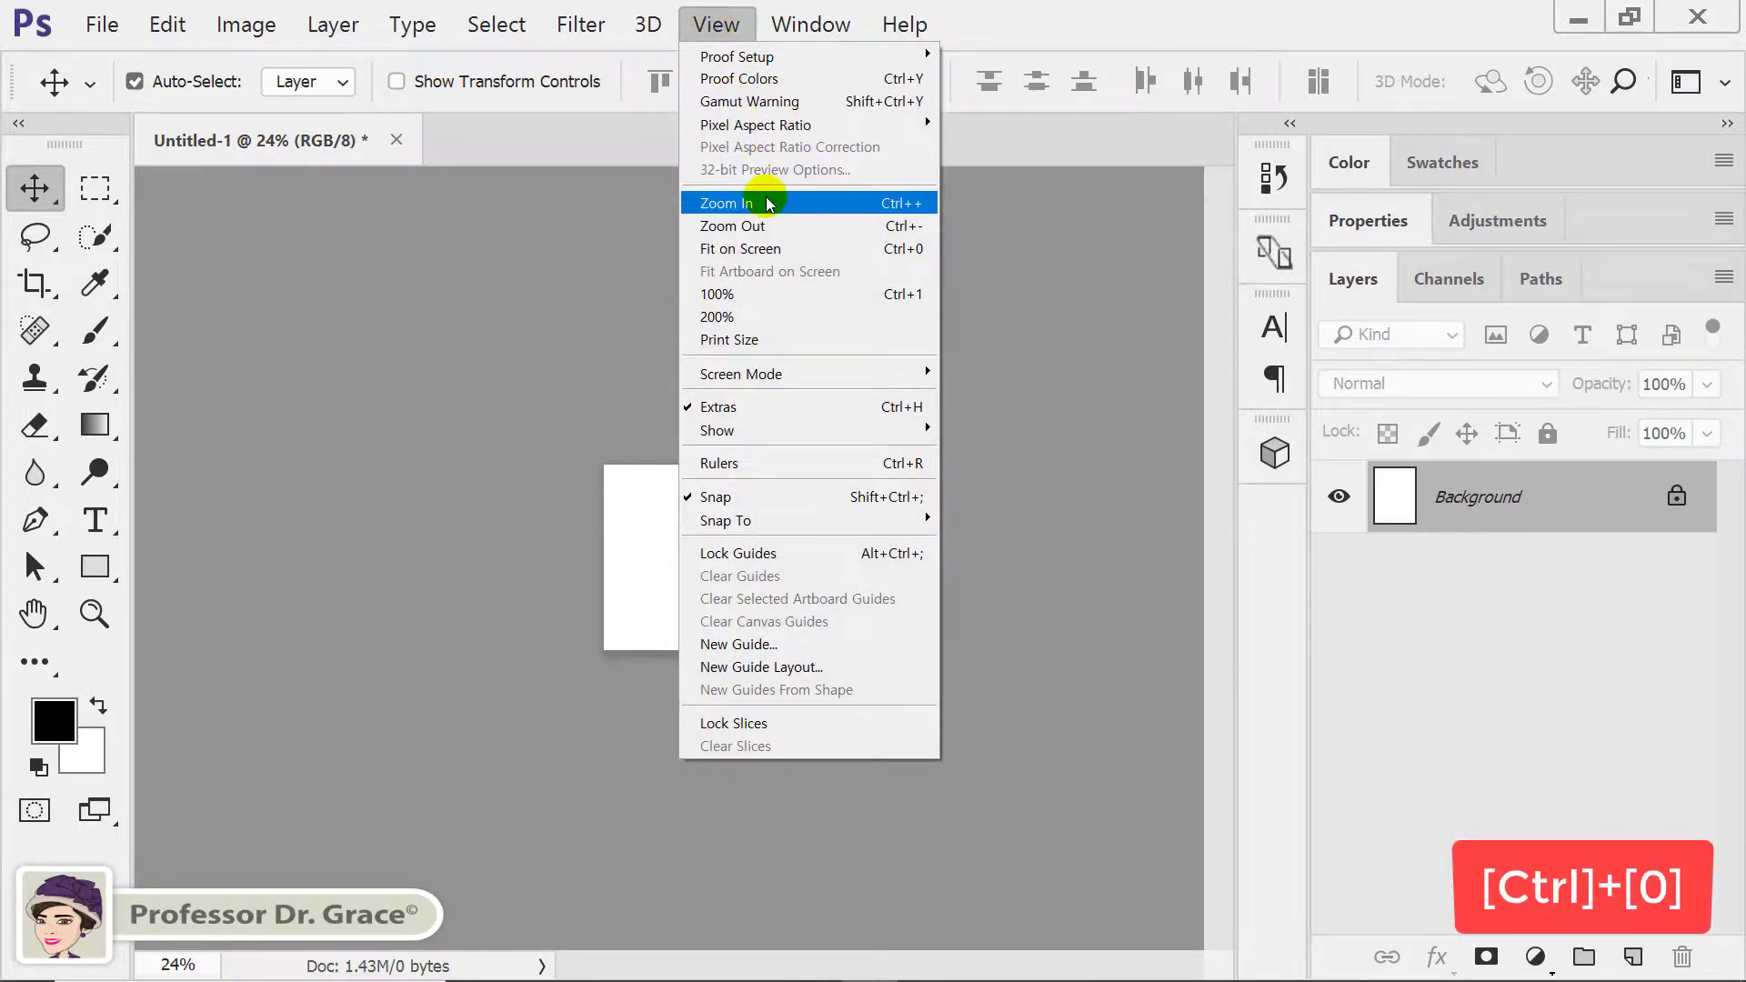
left_click(771, 248)
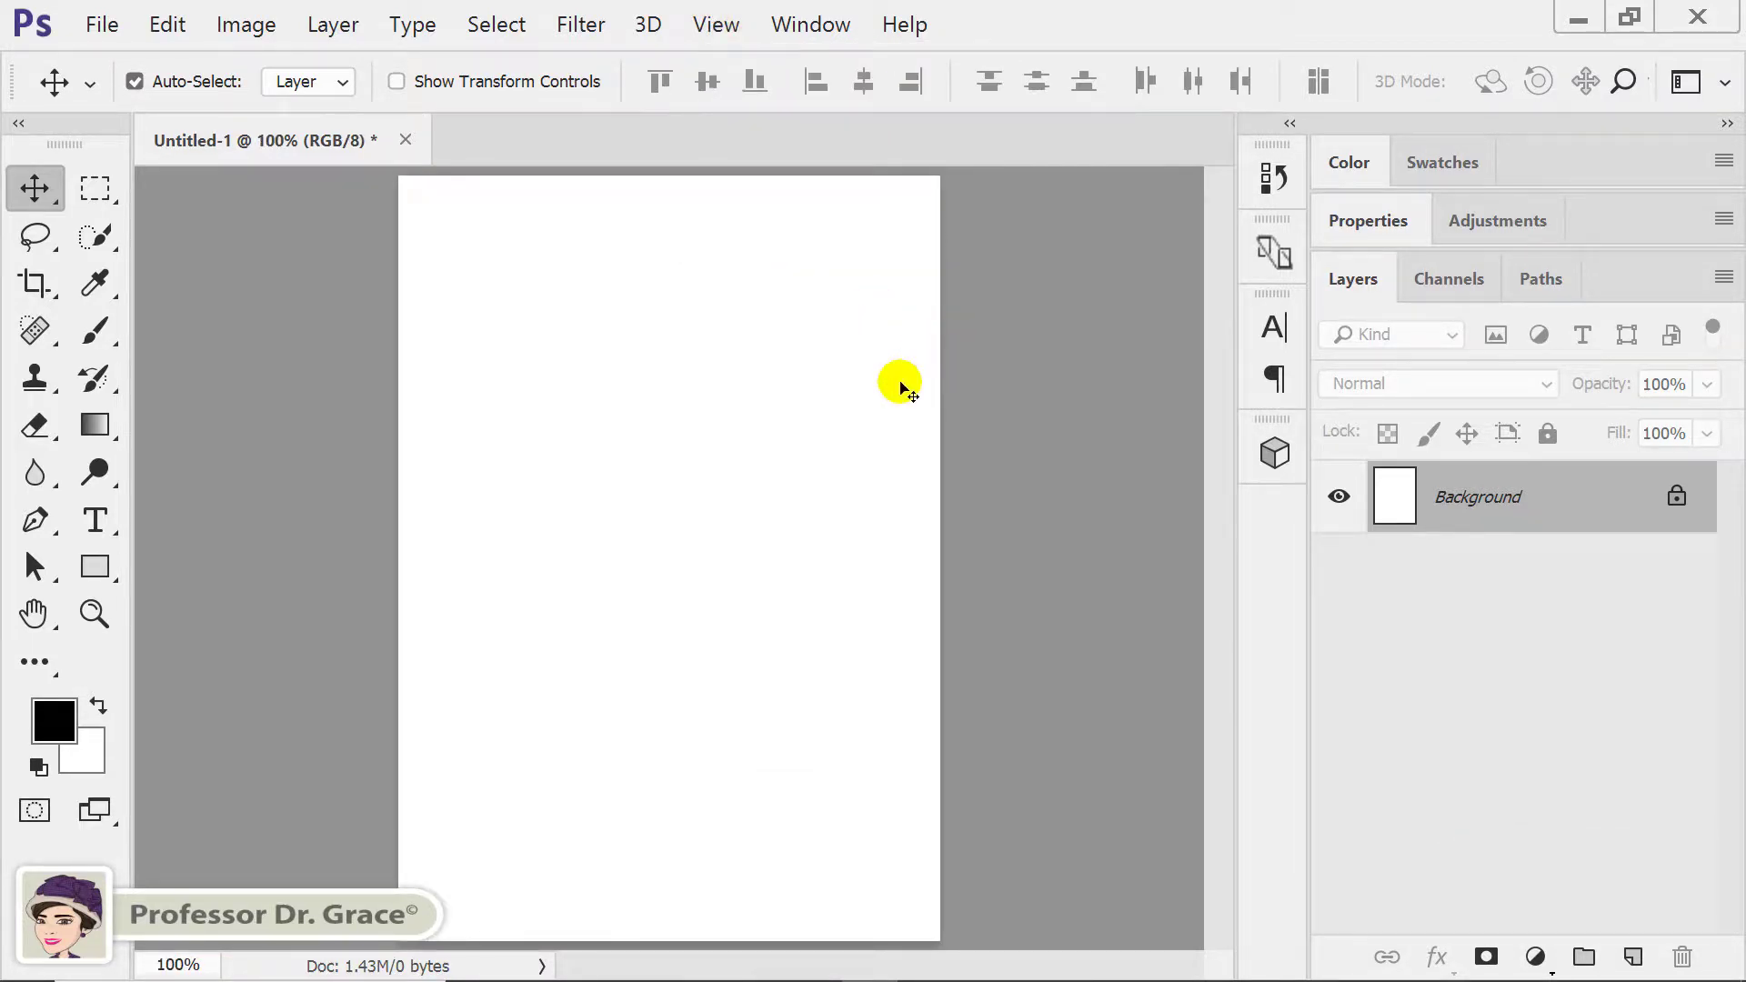